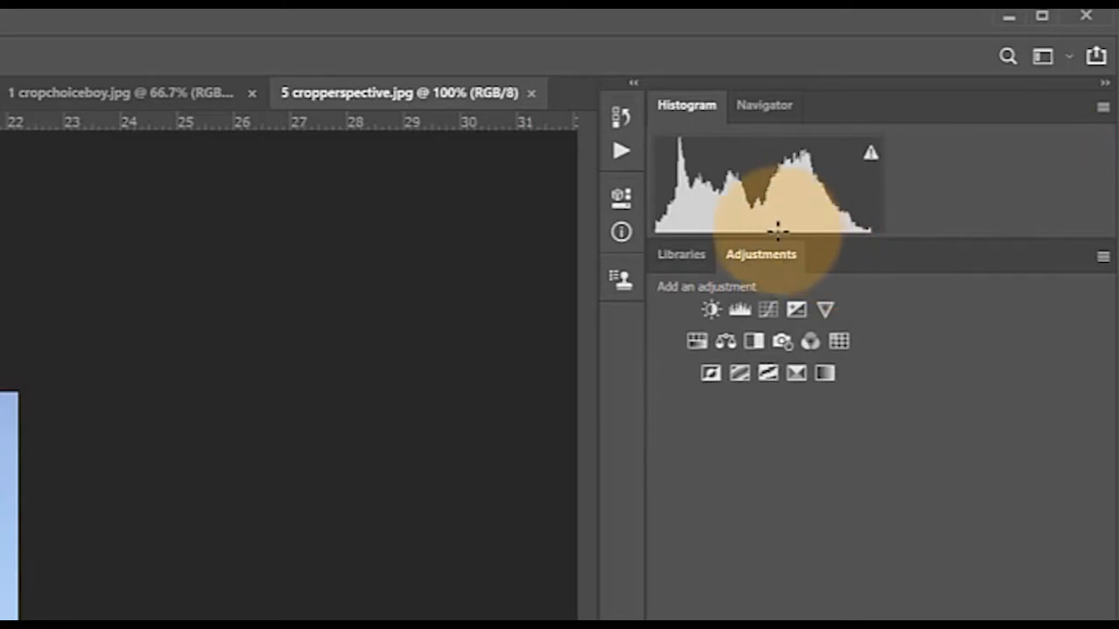
- Preview the histogram in All Channels View and switch it to Expanded View
left_click(1102, 107)
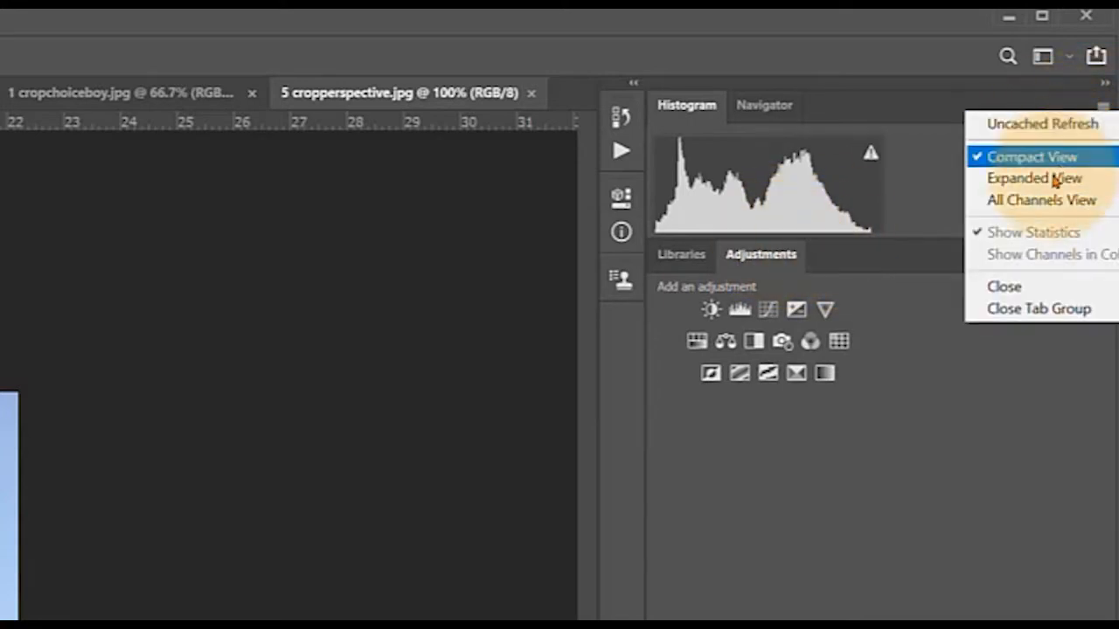
left_click(1036, 200)
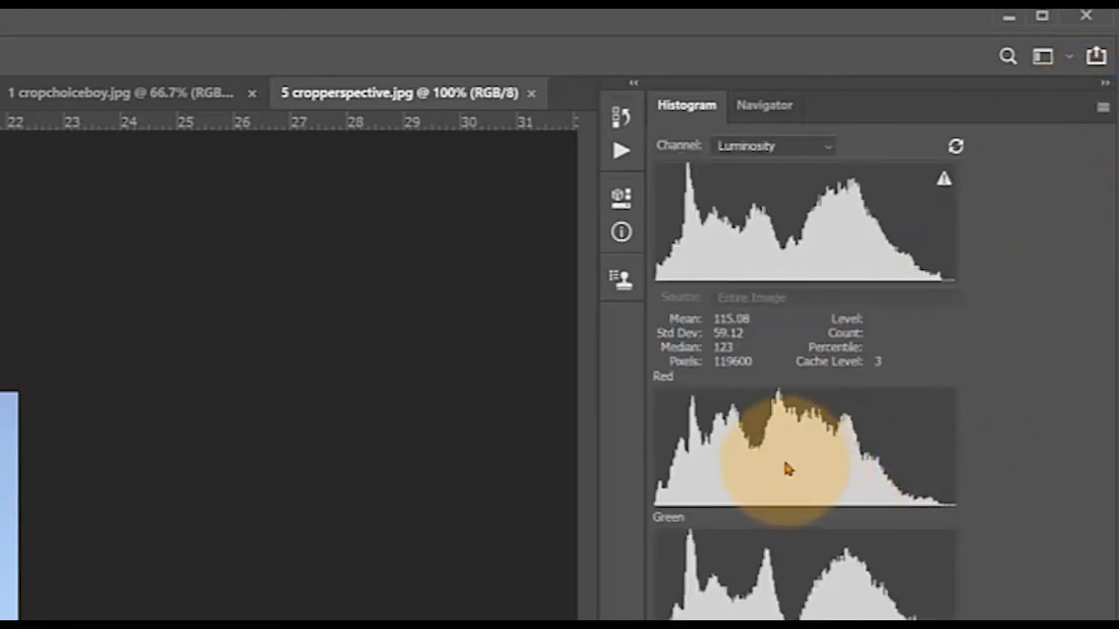
left_click(1103, 107)
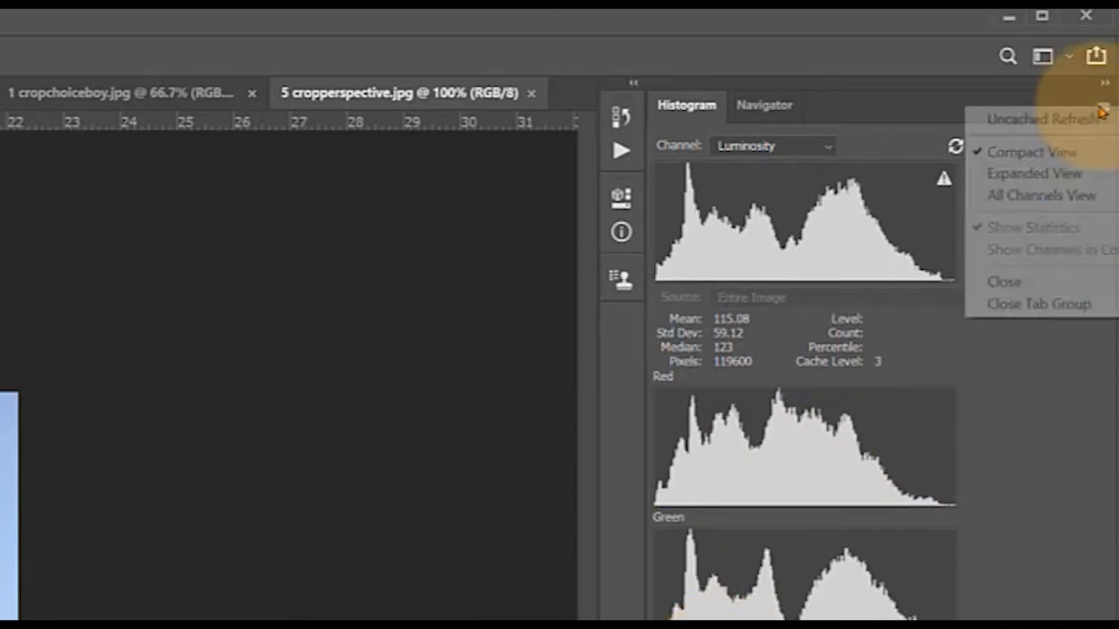
left_click(1044, 174)
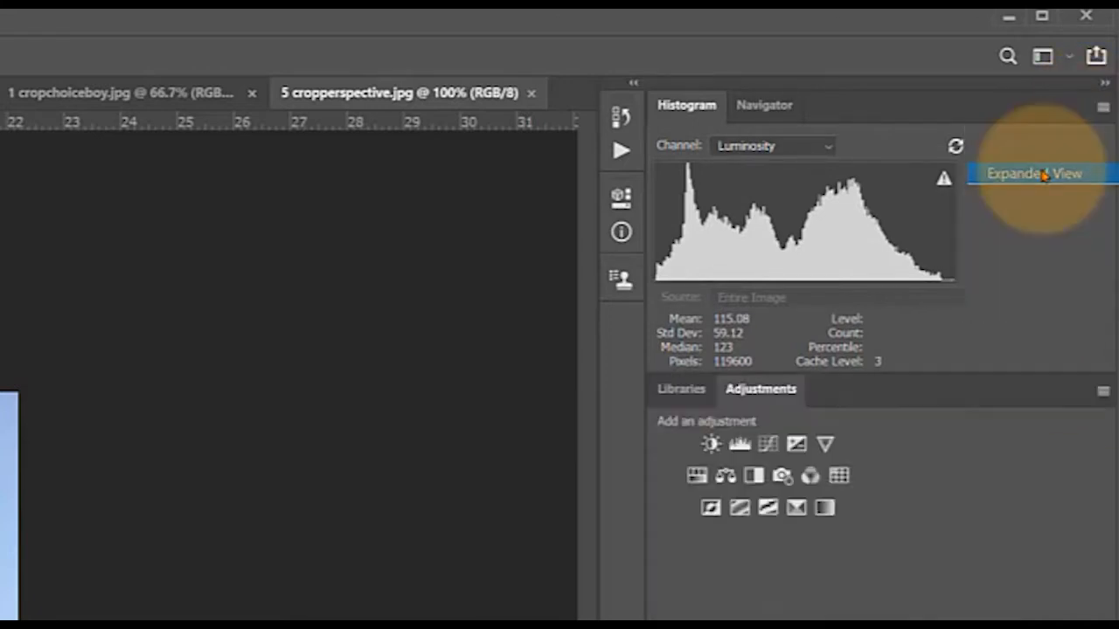
- Preview the histogram's RGB channel and set the channel back to Luminosity
left_click(743, 146)
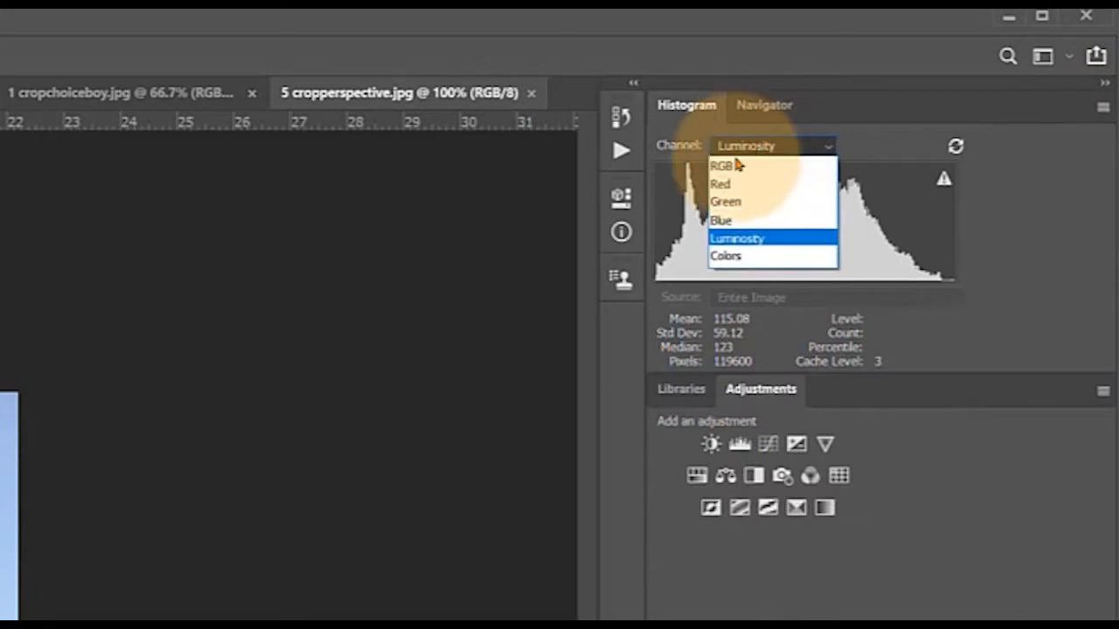
left_click(737, 165)
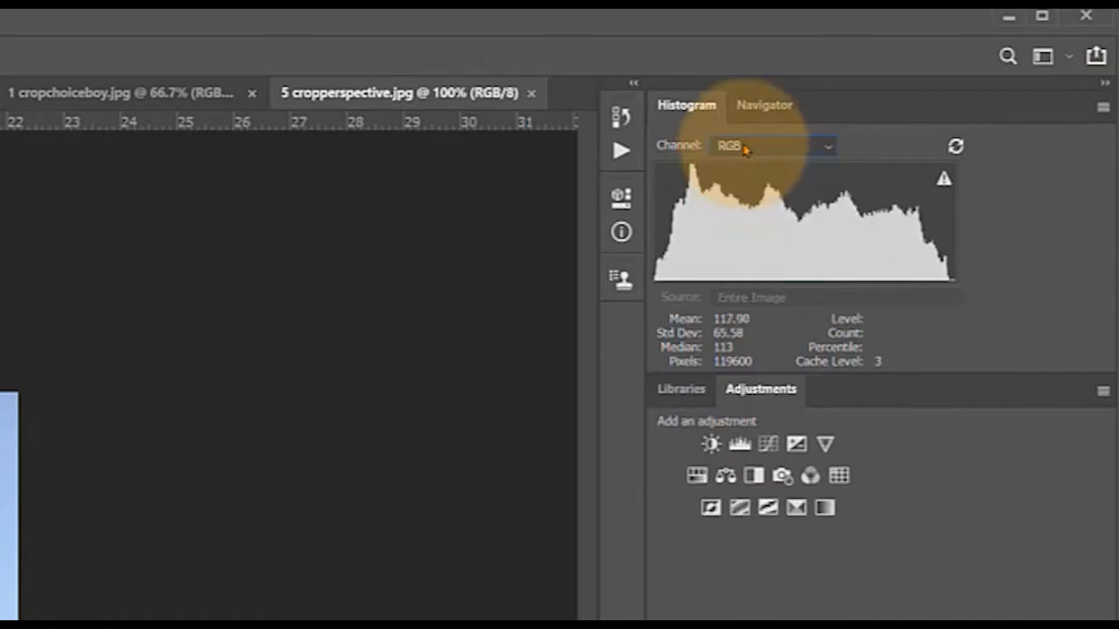
left_click(739, 148)
left_click(734, 239)
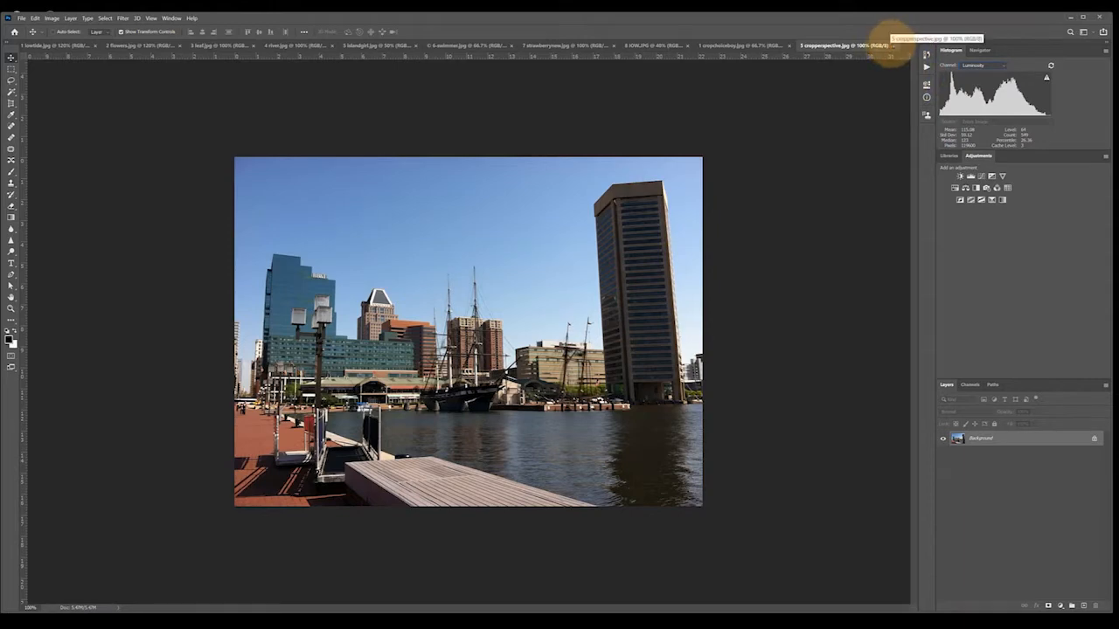
- Close the cropperspective.jpg and cropchoiceboy.jpg images and make the Layers panel taller
left_click(892, 45)
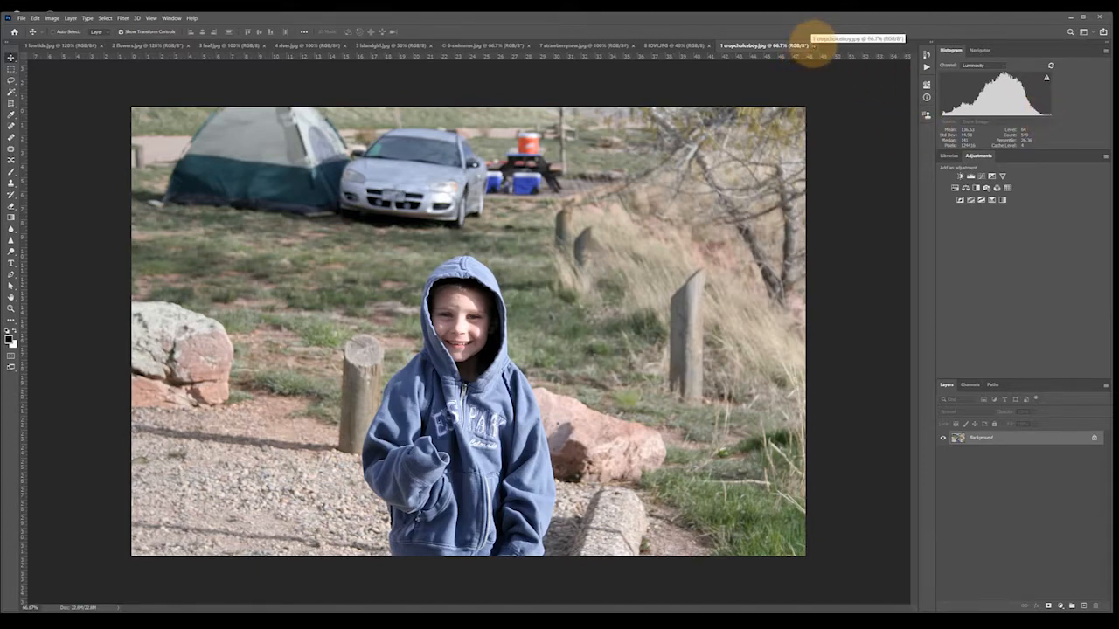
left_click(812, 45)
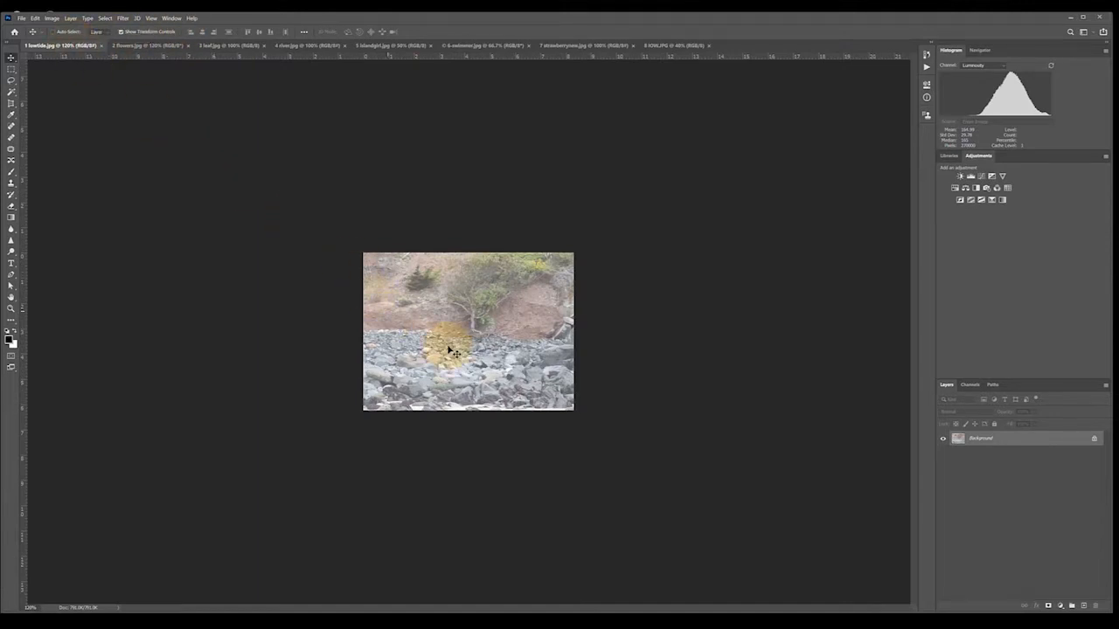
scroll(451, 351, "up", 2)
scroll(450, 351, "up", 3)
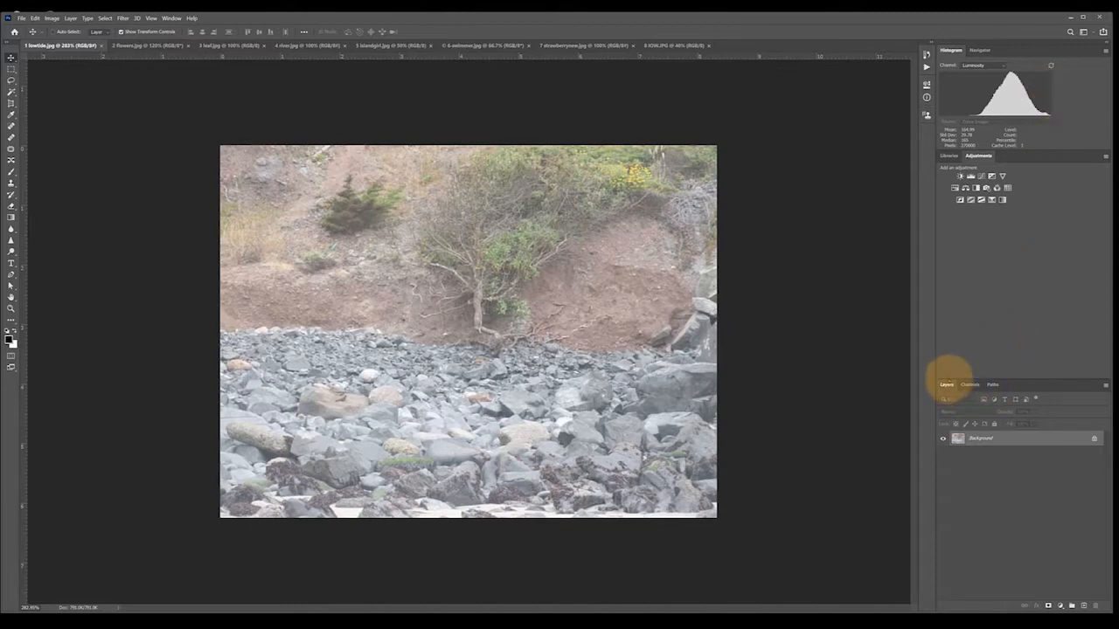
left_click_drag(950, 378, 945, 350)
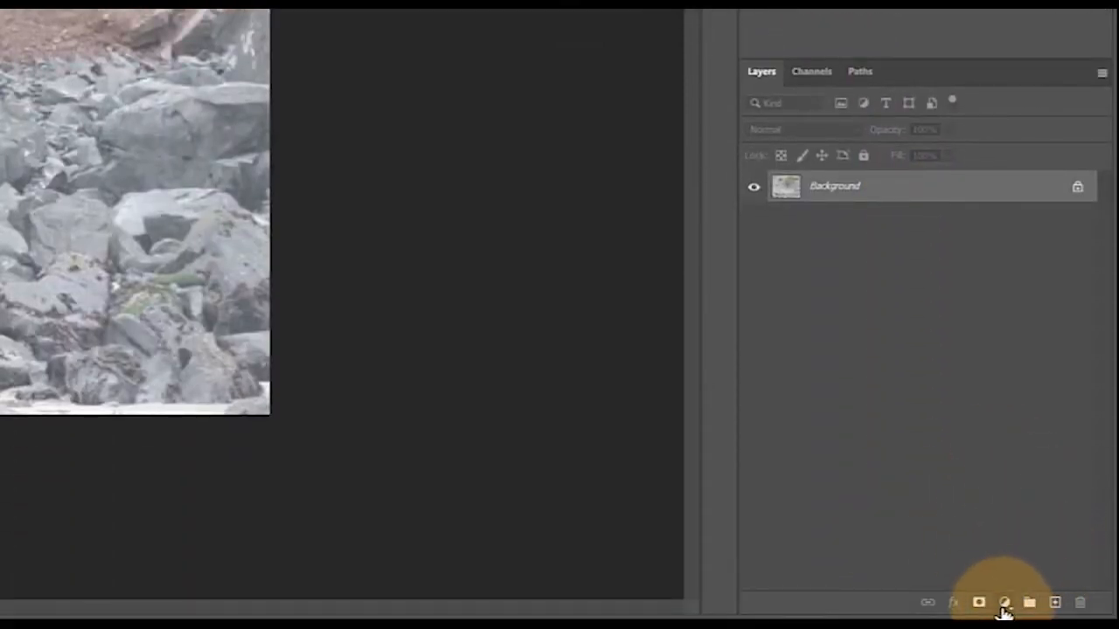
- Add a Brightness/Contrast adjustment layer above the Background layer of lowtide.jpg
left_click(1004, 603)
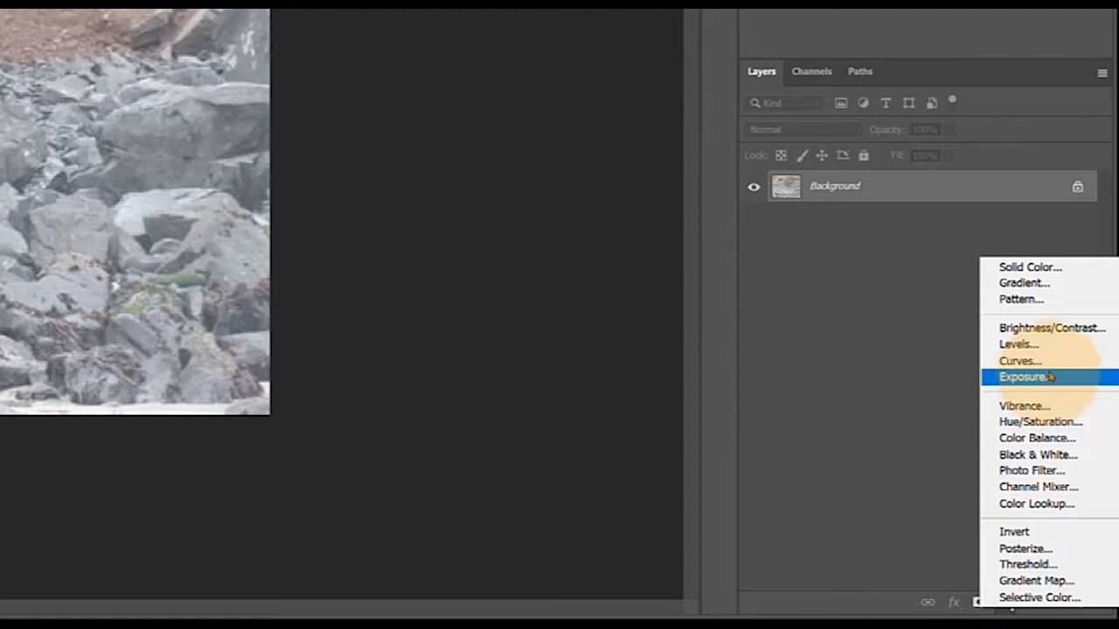
left_click(1037, 328)
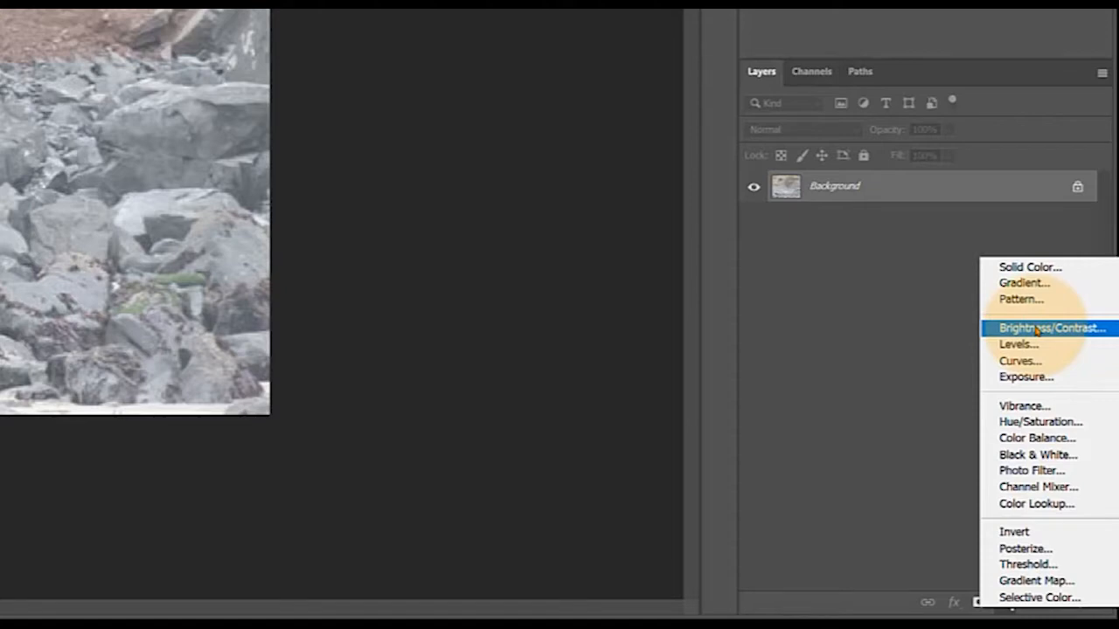
left_click(1037, 328)
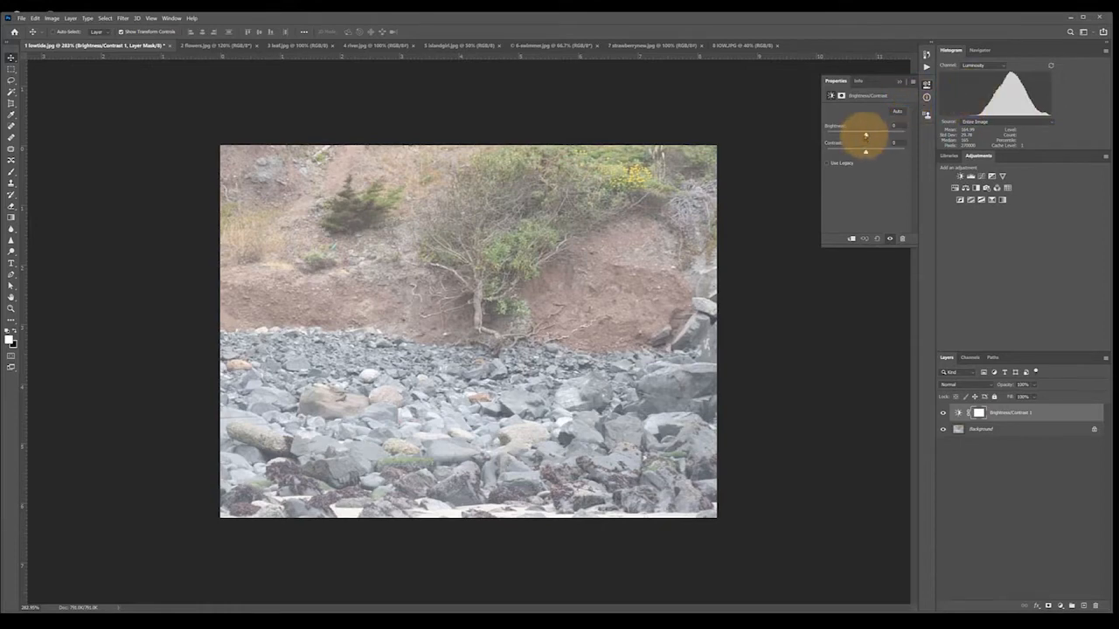
- Lower the Brightness of the adjustment layer to -46 and raise its Contrast to 100
mouse_move(865, 133)
left_mouse_down()
mouse_move(890, 132)
mouse_move(842, 134)
mouse_move(858, 135)
left_mouse_up()
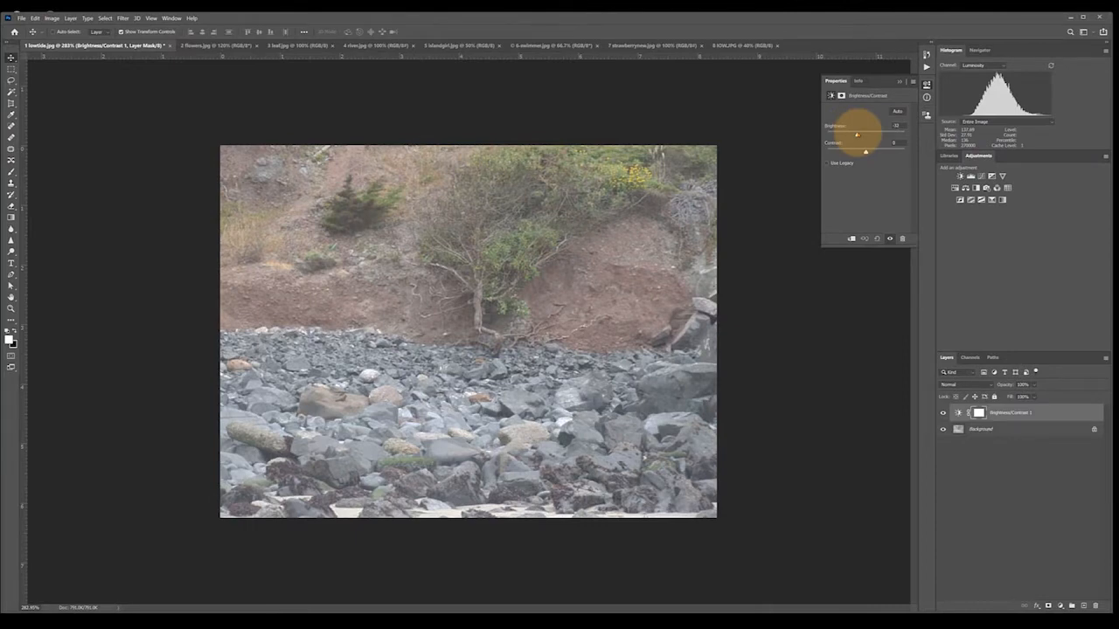
left_click_drag(856, 134, 862, 133)
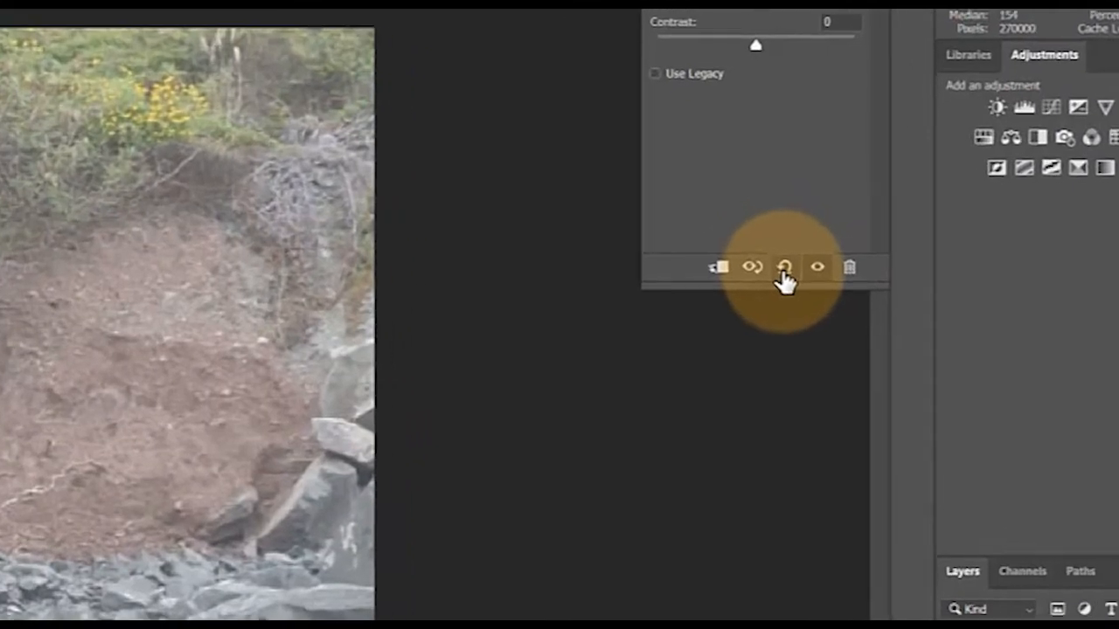
left_click(784, 269)
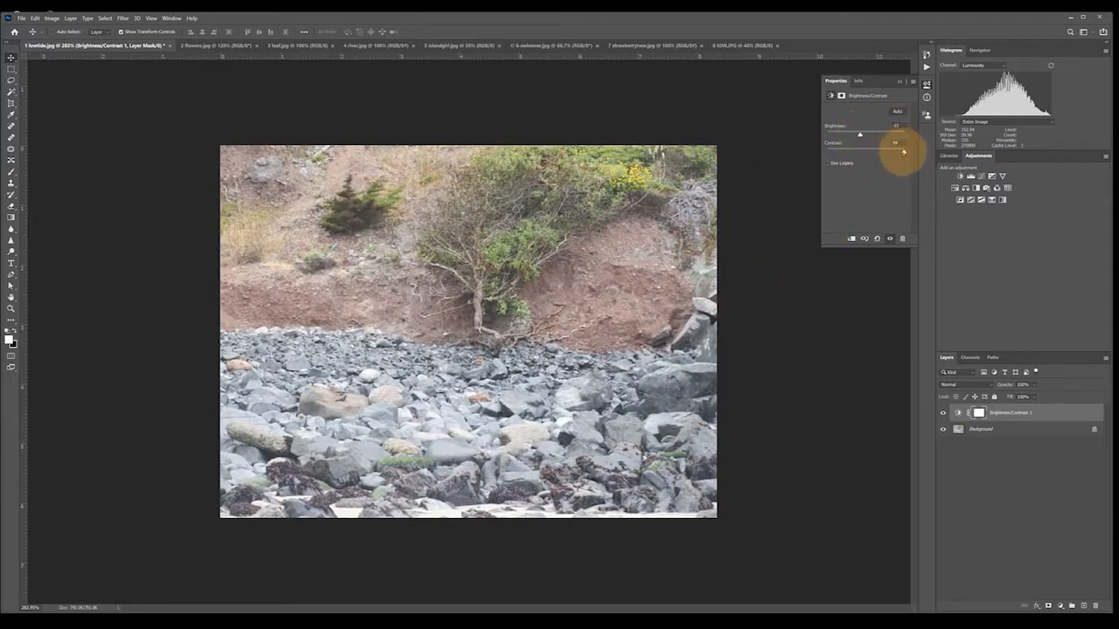
left_click_drag(904, 151, 915, 151)
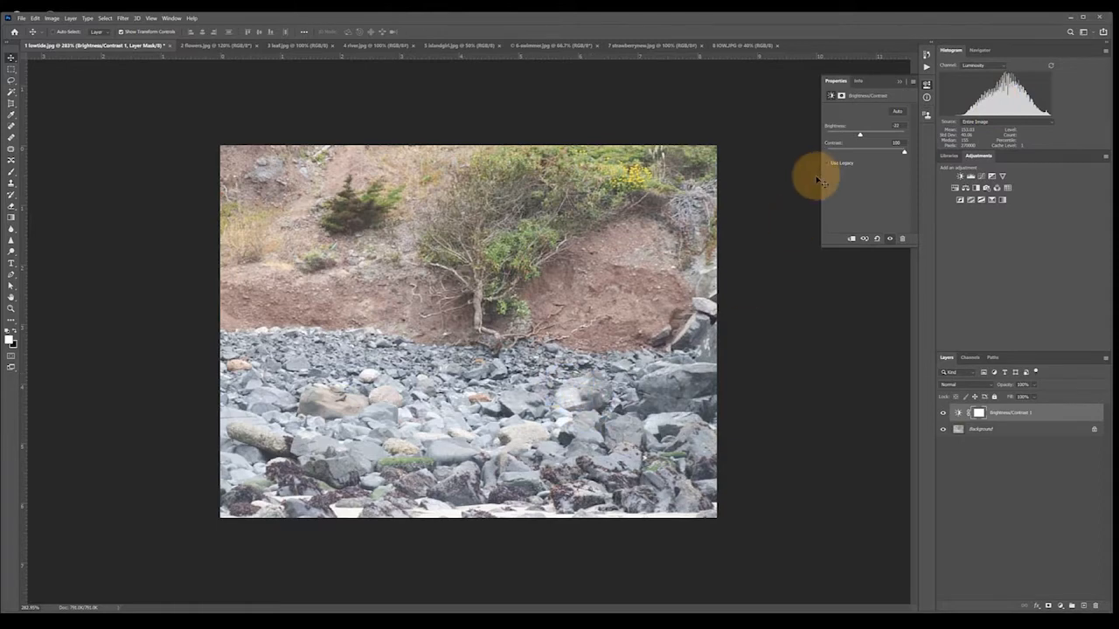
left_click_drag(860, 136, 854, 134)
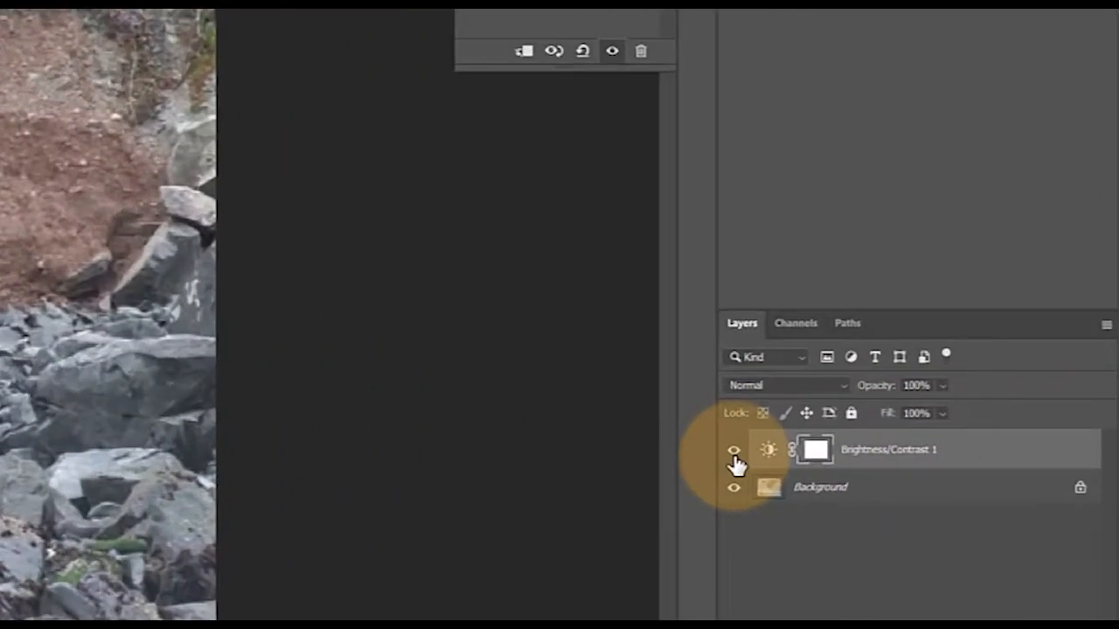
- Compare the photo with and without the Brightness/Contrast adjustment and delete that adjustment layer
left_click(733, 451)
left_click(734, 451)
left_click(733, 451)
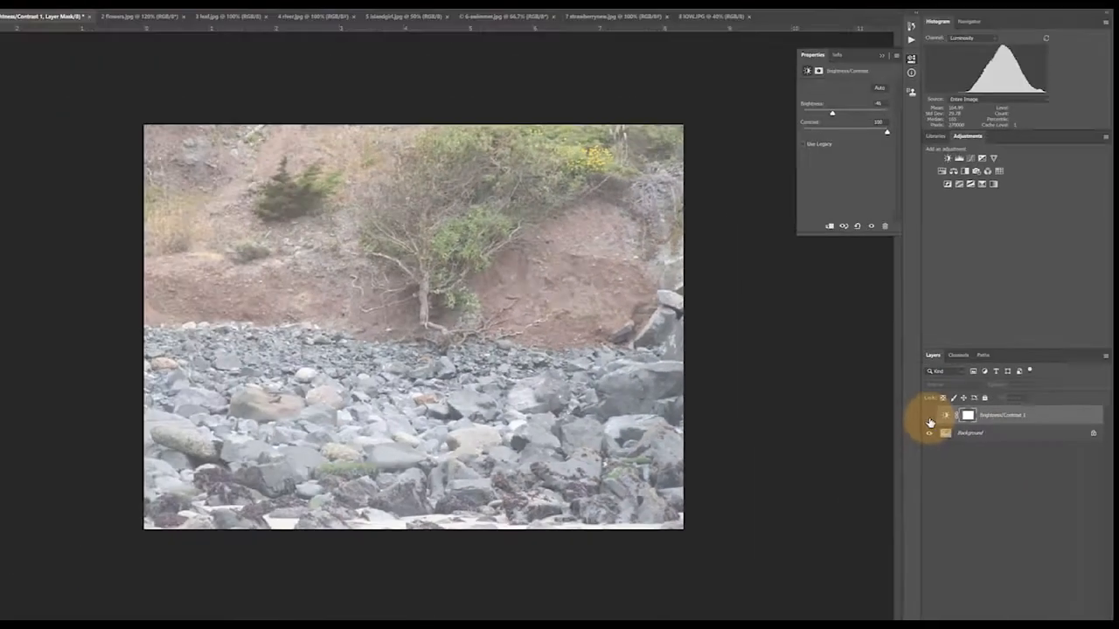
left_click(734, 451)
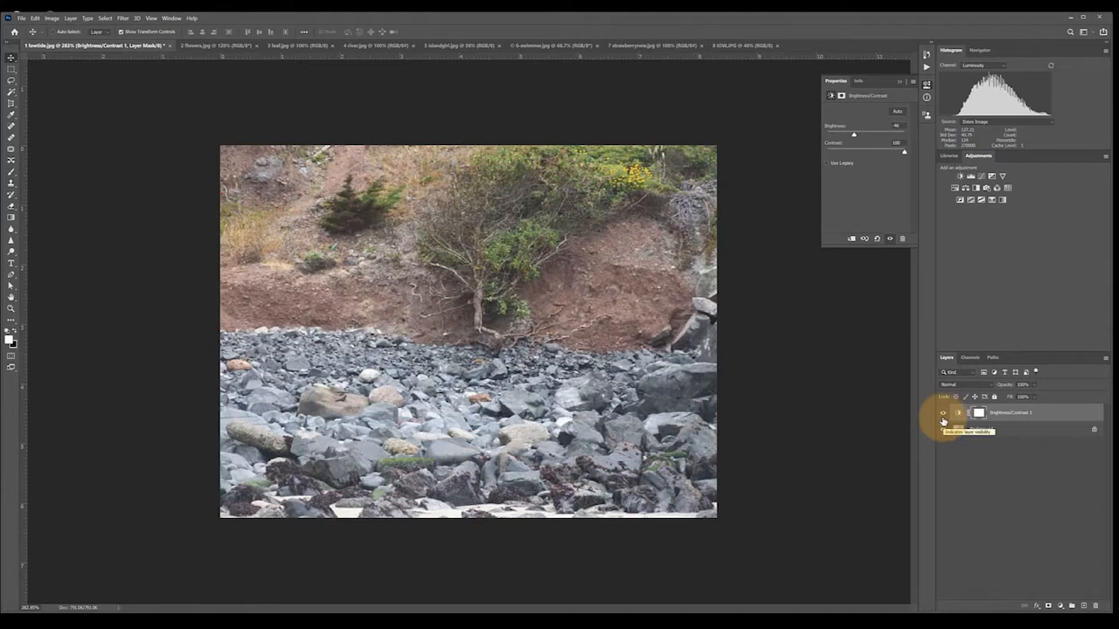
left_click(1007, 416)
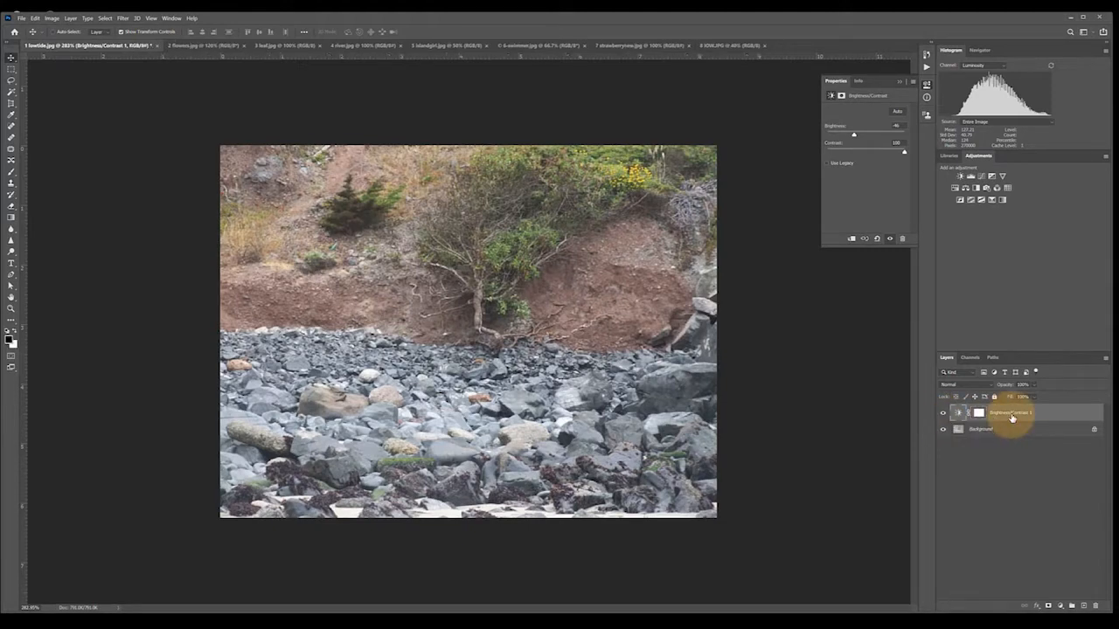
left_click_drag(1005, 419, 1096, 606)
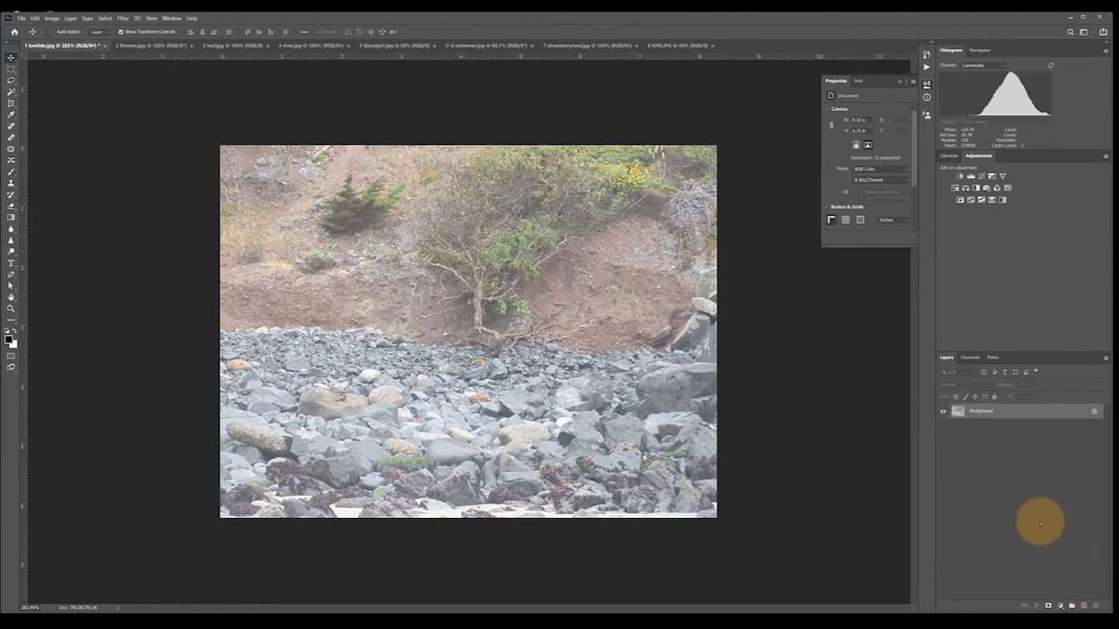
- Add a Levels adjustment layer above the Background of lowtide.jpg and widen the Properties panel
left_click(1060, 607)
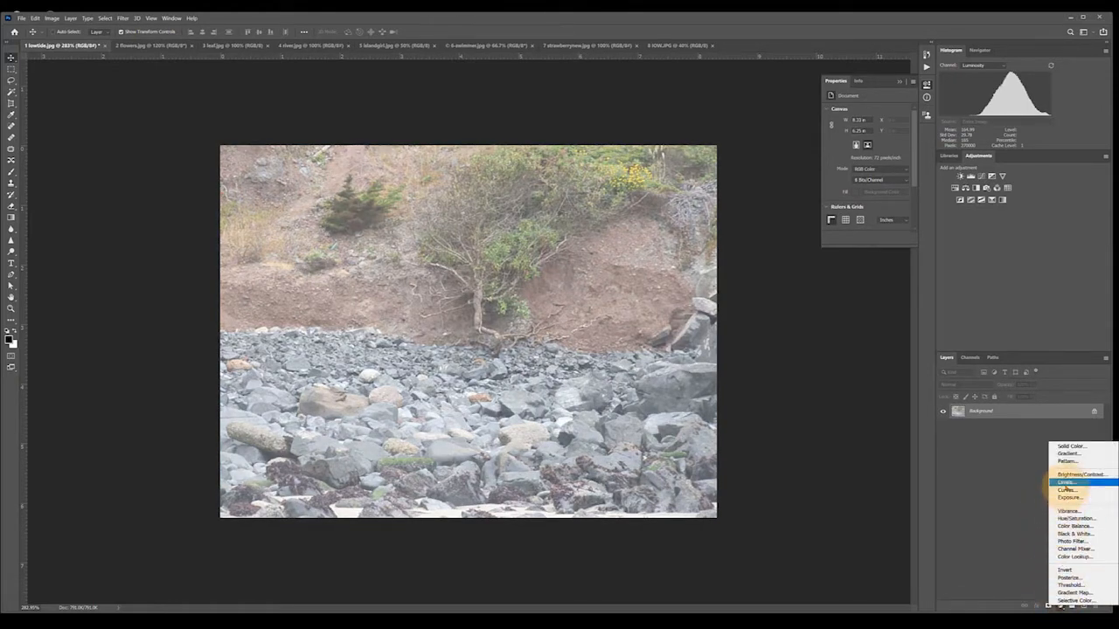
left_click(1066, 483)
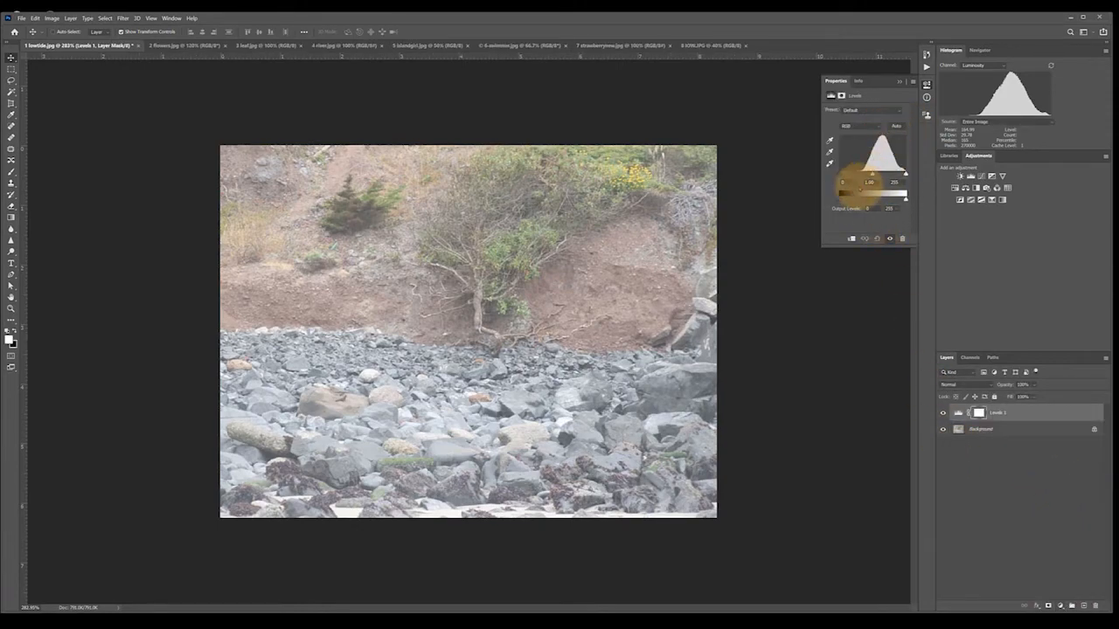
left_click_drag(820, 183, 770, 188)
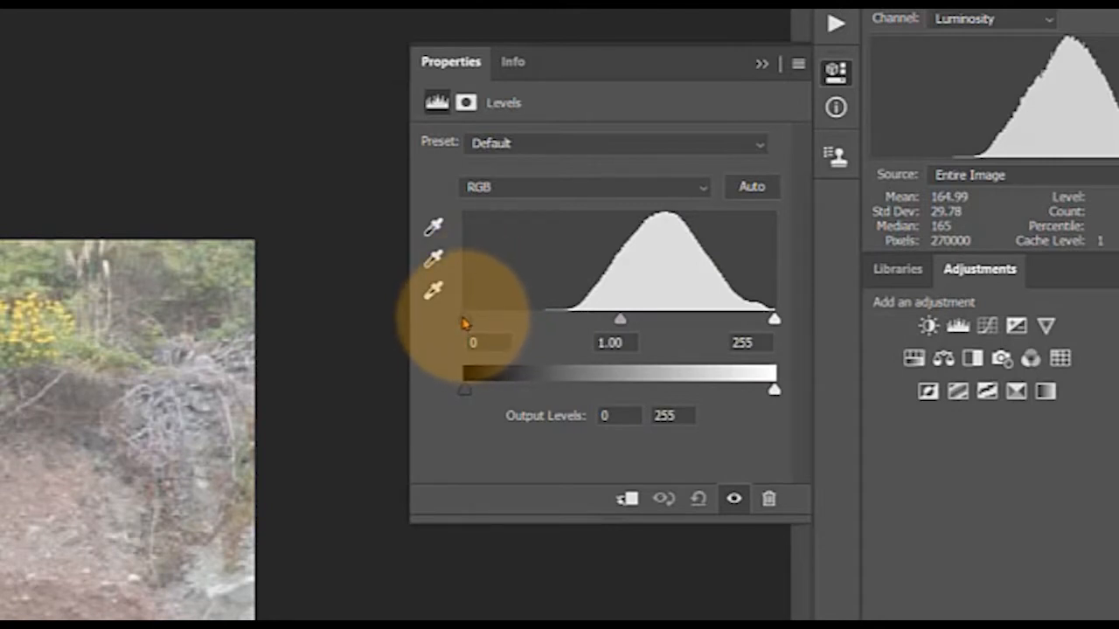
- Set the Levels black input to 86 and compare the photo with and without the adjustment
left_click_drag(464, 324, 568, 314)
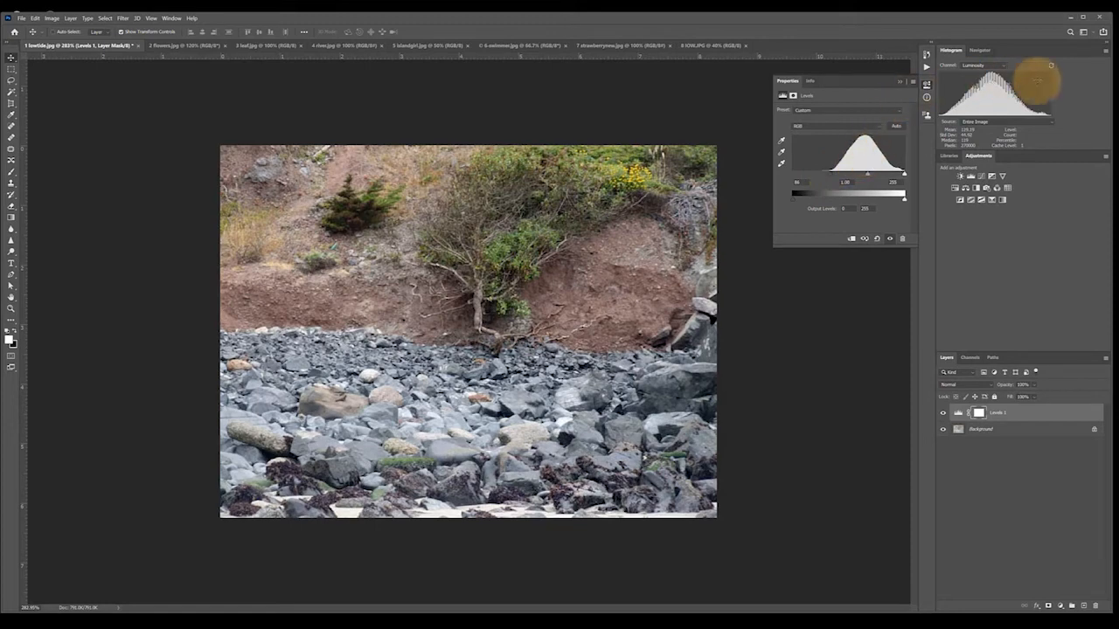
left_click(943, 418)
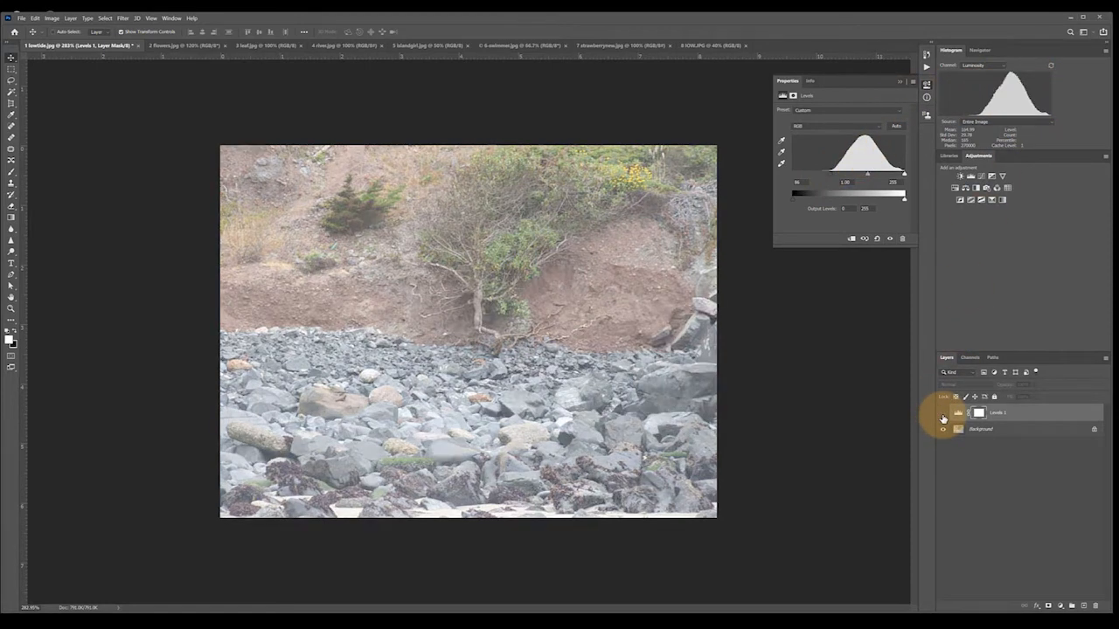
left_click(943, 416)
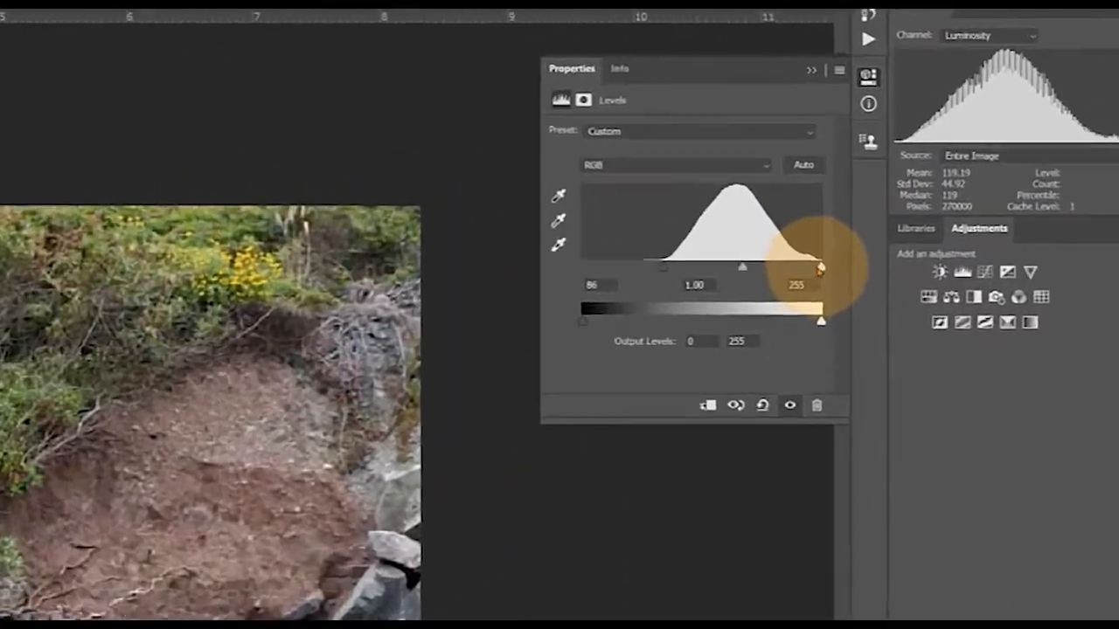
- Set the Levels white input to 243 and lower the midtone value to about 0.8
left_click_drag(815, 267, 806, 266)
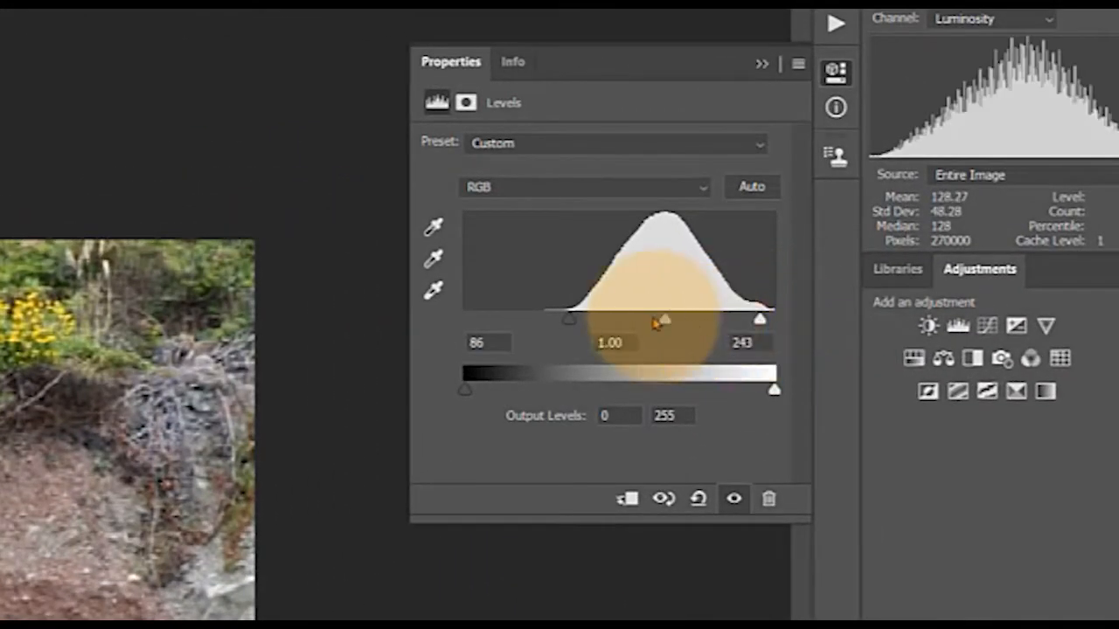
mouse_move(664, 322)
left_mouse_down()
mouse_move(647, 320)
mouse_move(680, 319)
left_mouse_up()
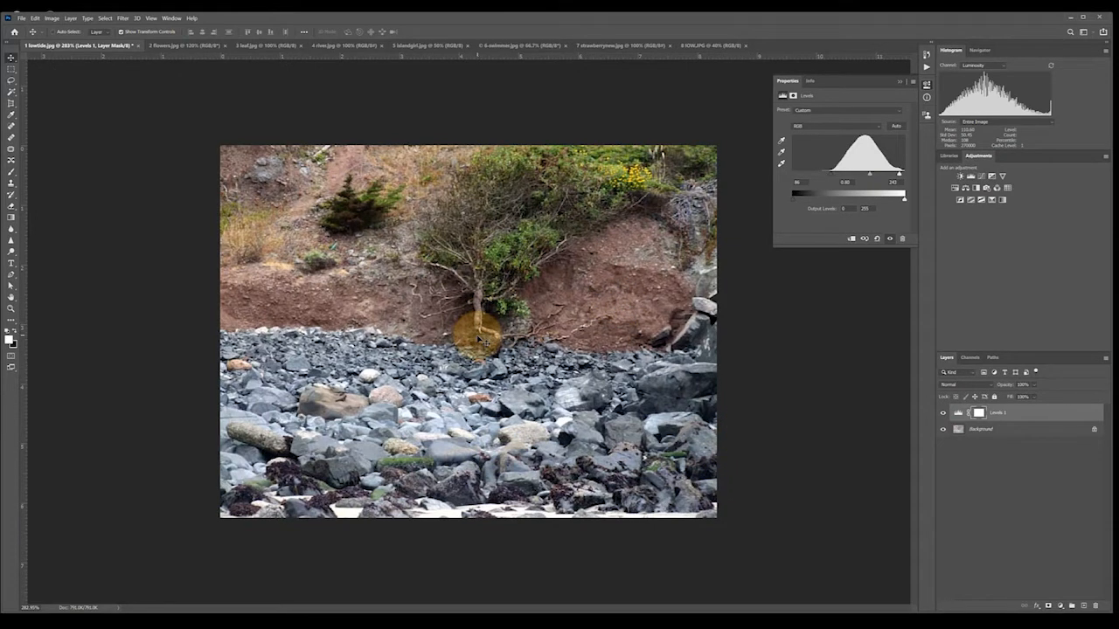
scroll(469, 358, "up", 6)
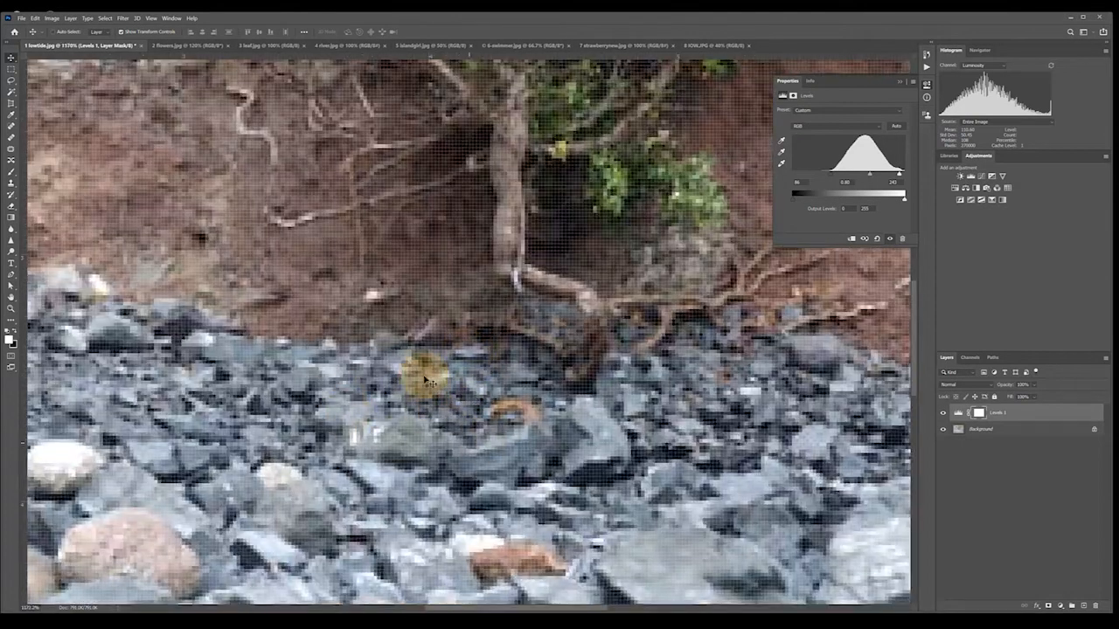
scroll(450, 398, "down", 3)
scroll(450, 398, "down", 2)
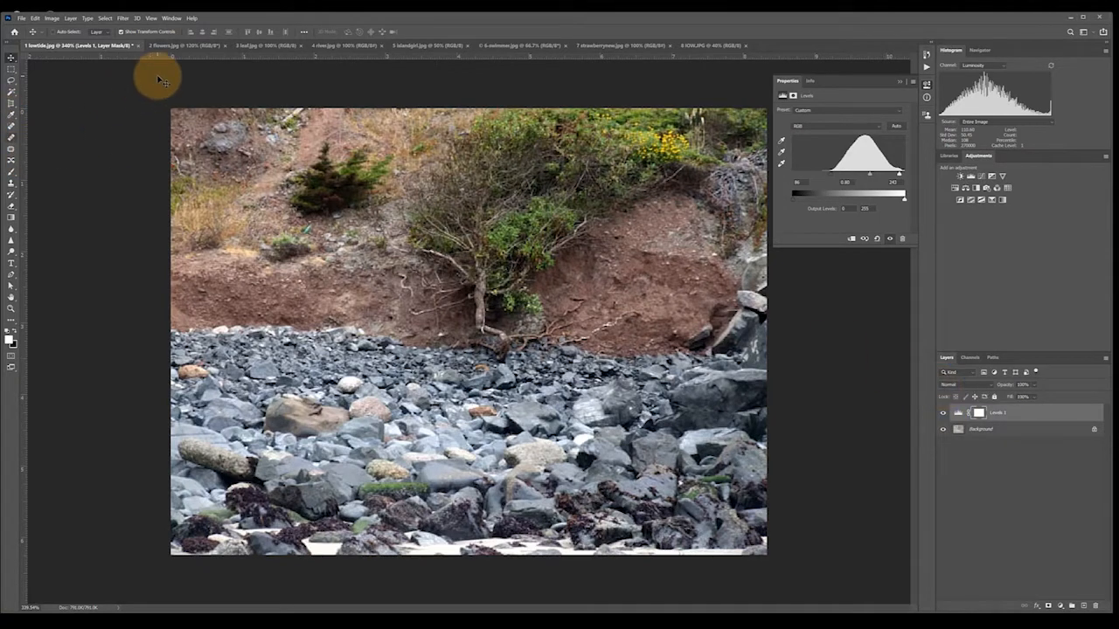
- Switch to the flowers.jpg image and enlarge the view of the bouquet
left_click(188, 45)
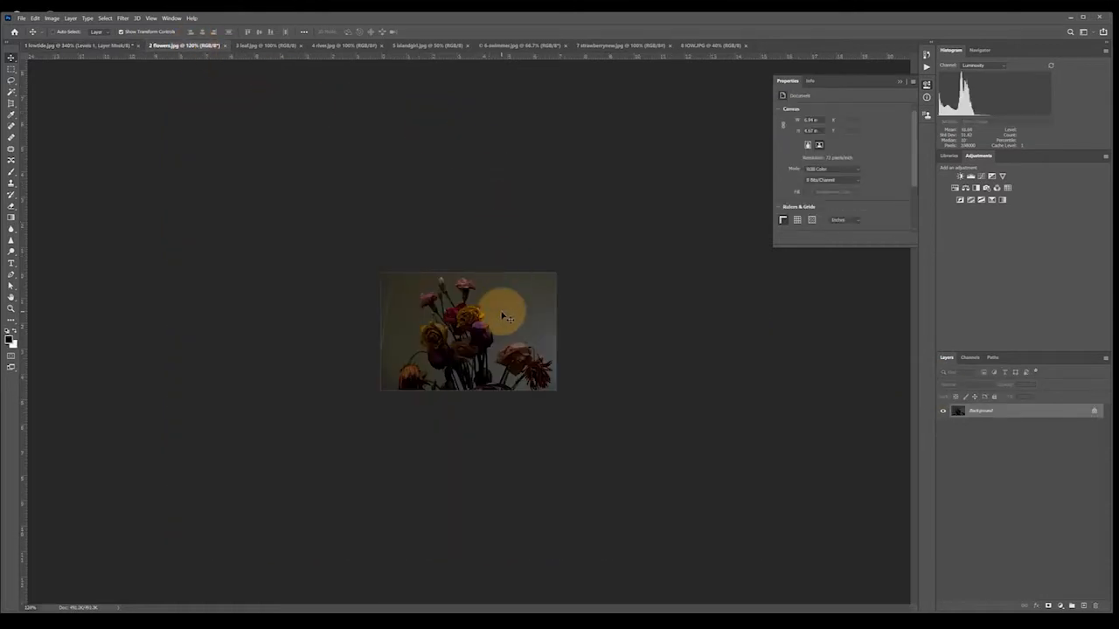
scroll(500, 328, "up", 3)
scroll(500, 327, "up", 2)
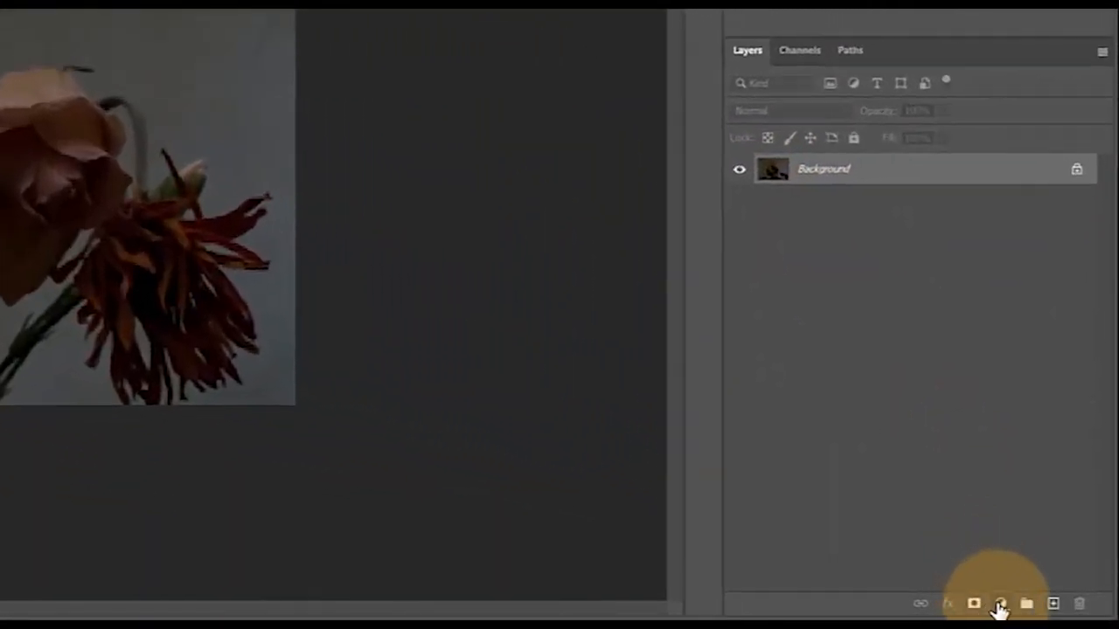
- Add an Exposure adjustment layer above the Background of flowers.jpg
left_click(1000, 604)
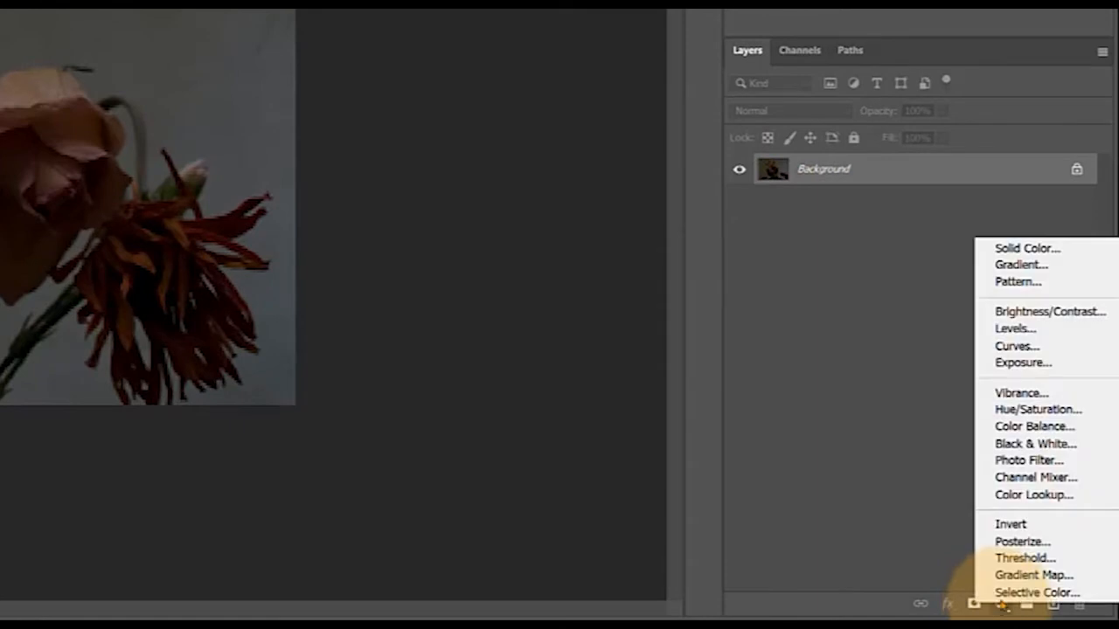
left_click(1014, 363)
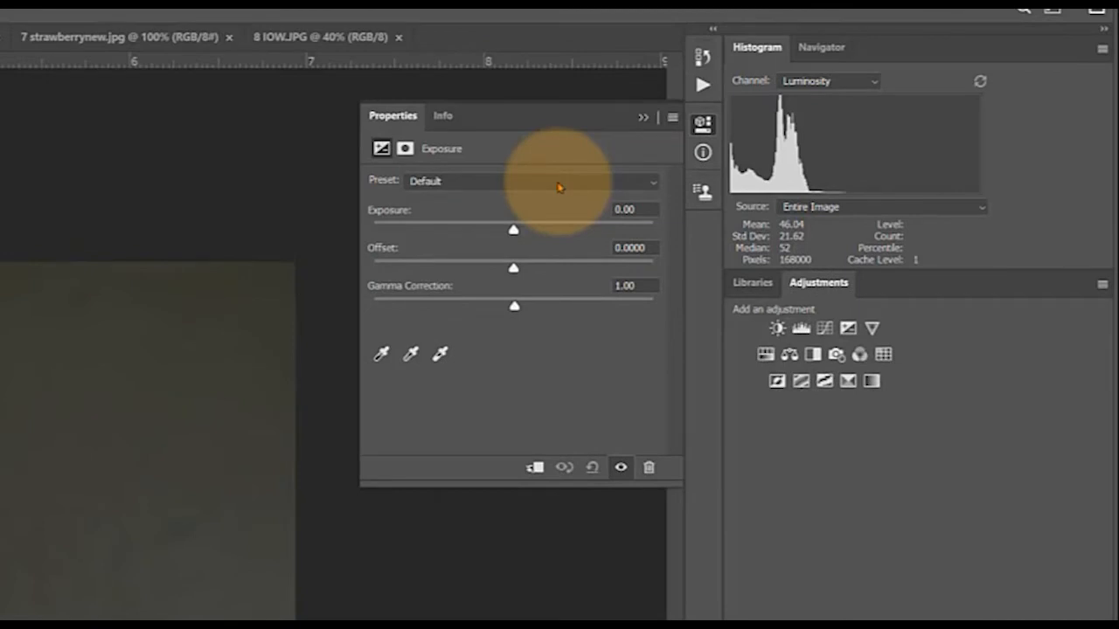
- Check the Exposure presets, try an exposure of +3.87 on the flowers photo, and reset the adjustment
left_click(558, 182)
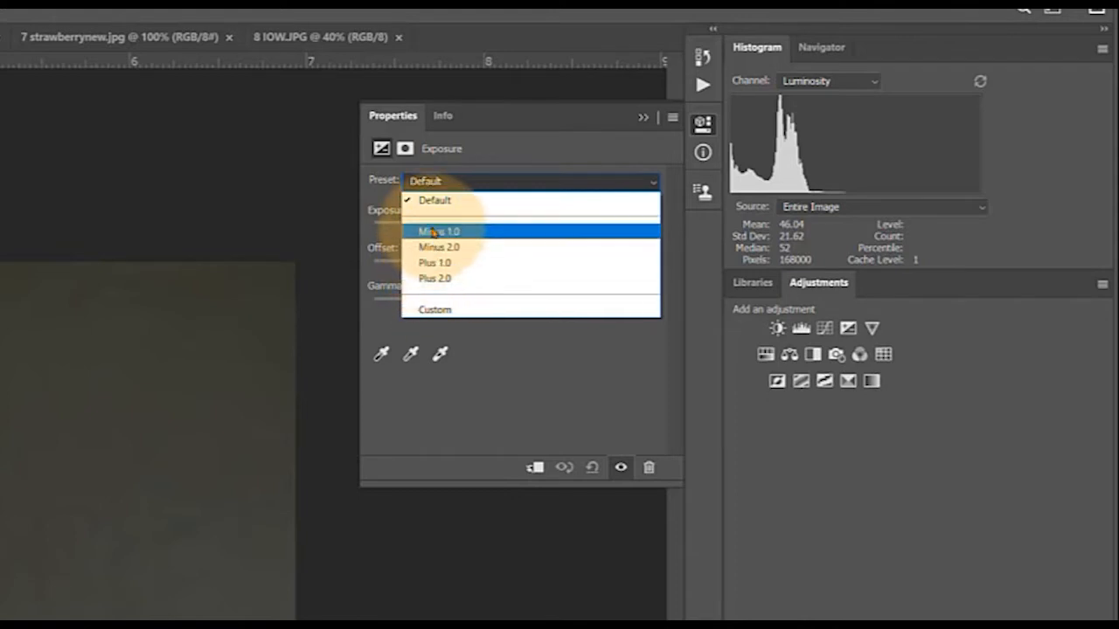
left_click(481, 391)
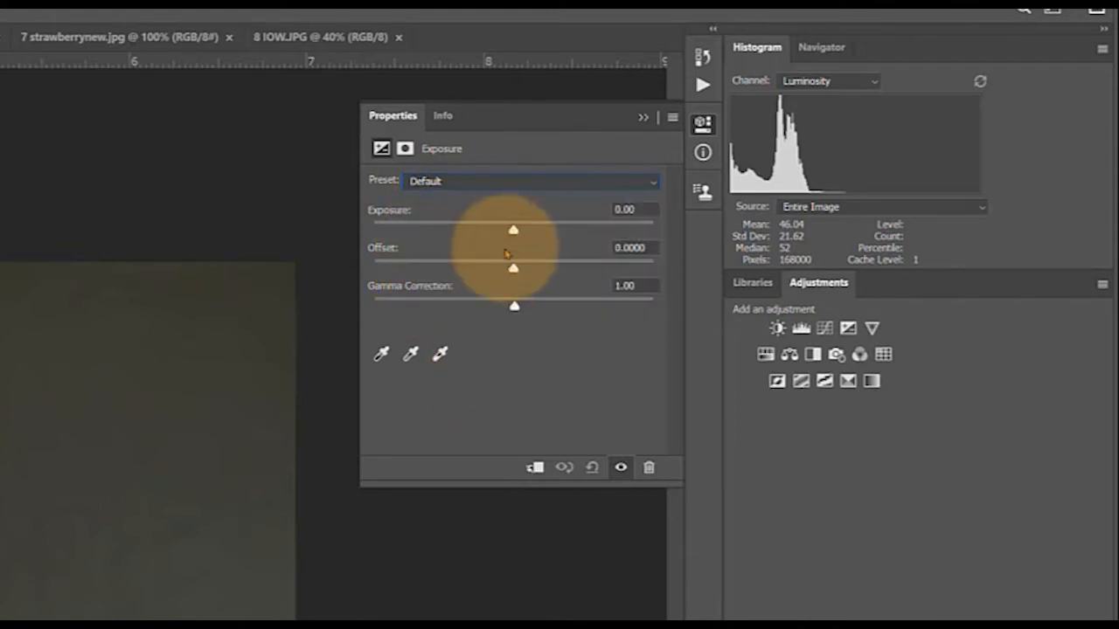
left_click_drag(513, 232, 574, 231)
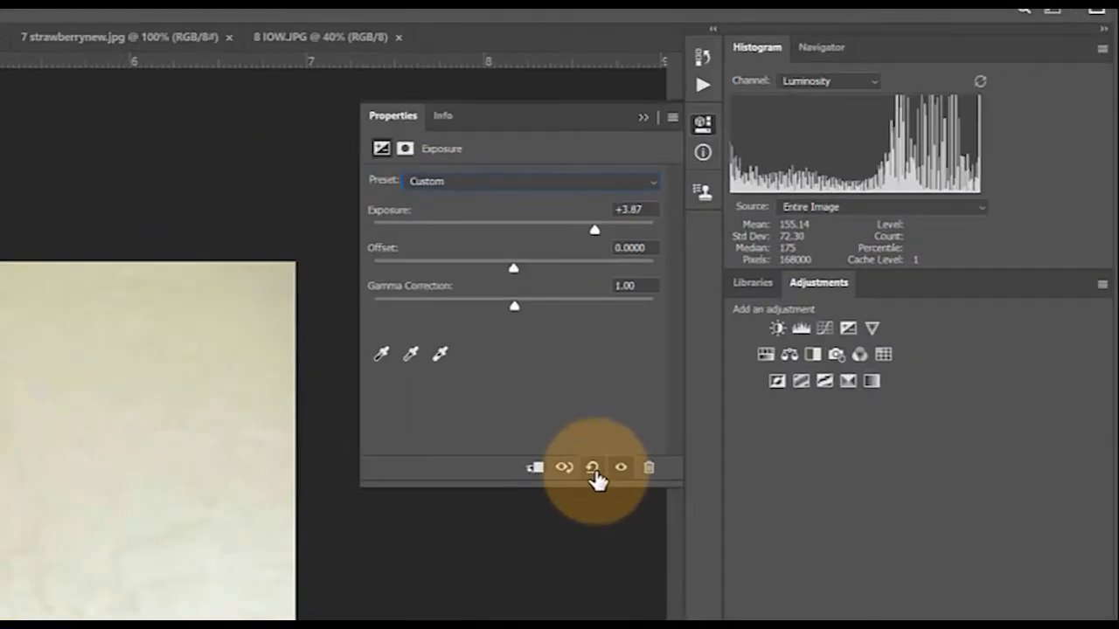
left_click(592, 469)
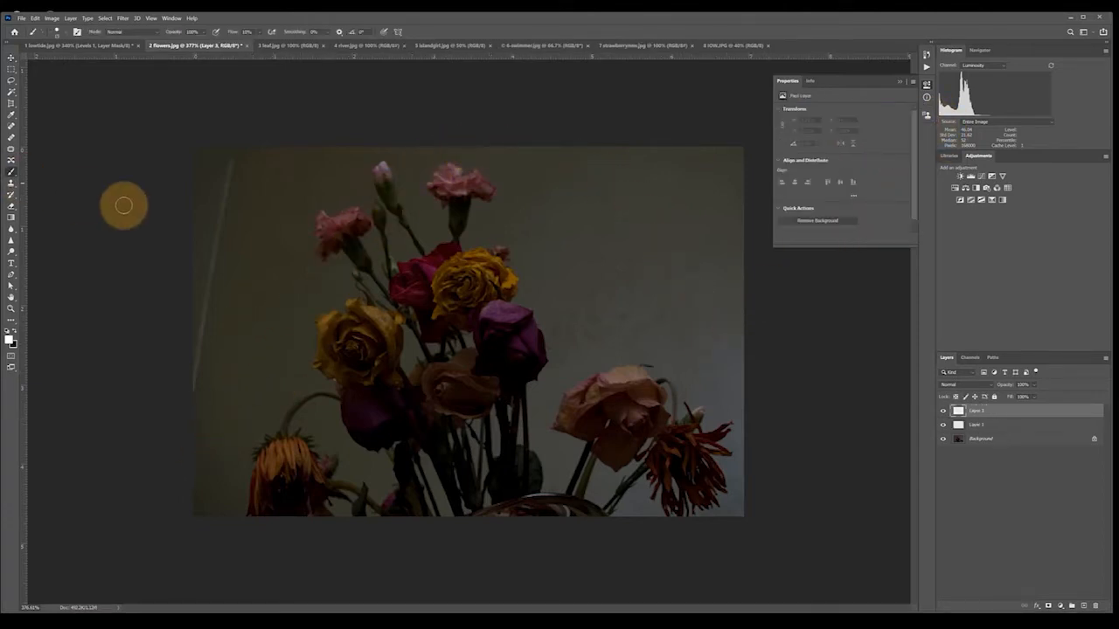
- Try freehand white brush strokes across the flowers photo on the uppermost pixel layer
mouse_move(145, 235)
left_mouse_down()
mouse_move(671, 255)
mouse_move(870, 244)
left_mouse_up()
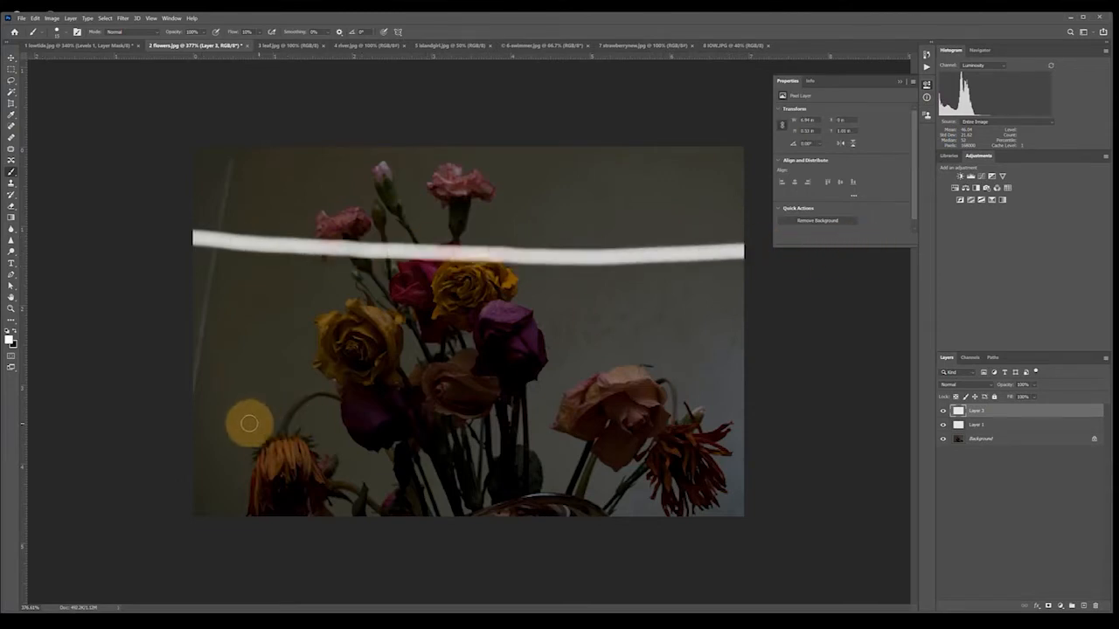
key("Delete")
mouse_move(167, 417)
left_mouse_down()
mouse_move(370, 206)
mouse_move(409, 181)
mouse_move(496, 181)
mouse_move(819, 376)
left_mouse_up()
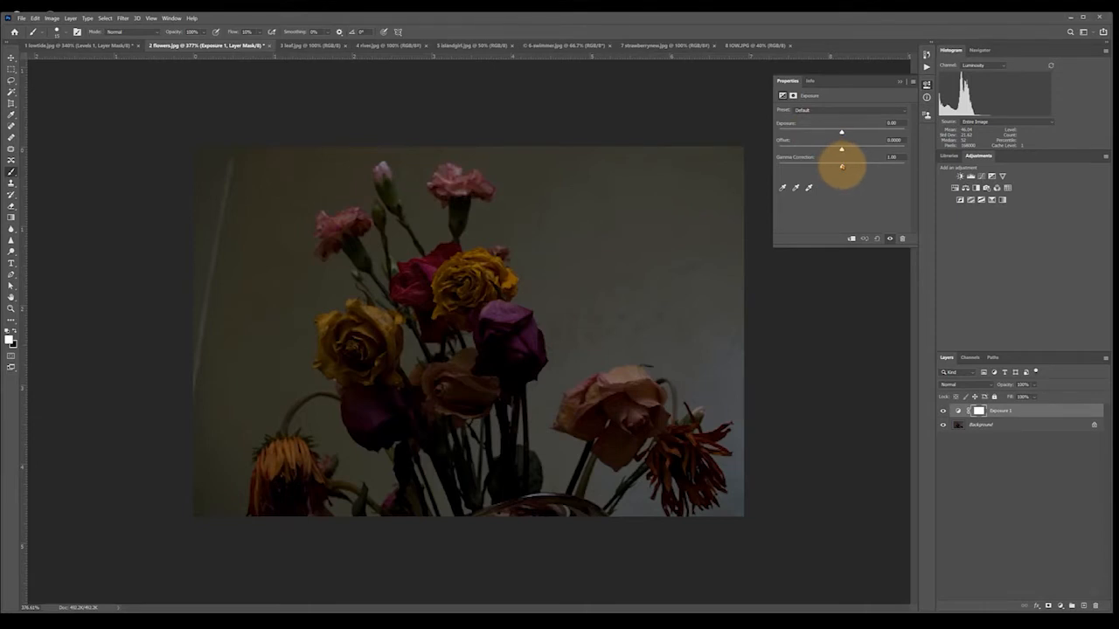
- Set the flowers photo's Exposure adjustment to an exposure of about +0.79 and a gamma correction of 2.14
left_click_drag(842, 166, 805, 166)
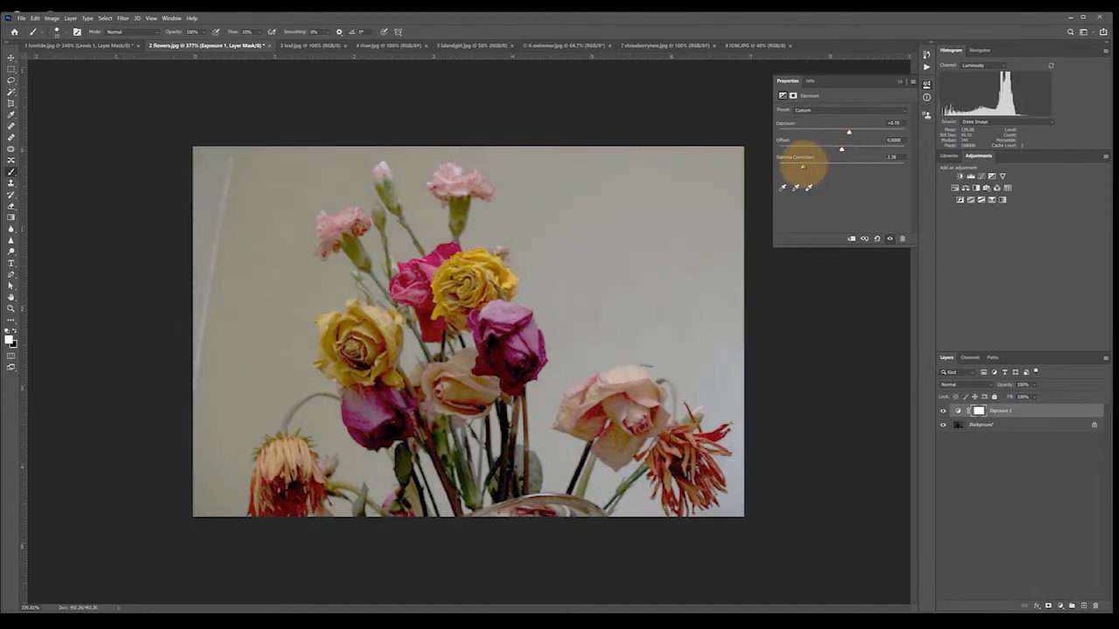
left_click_drag(801, 166, 806, 166)
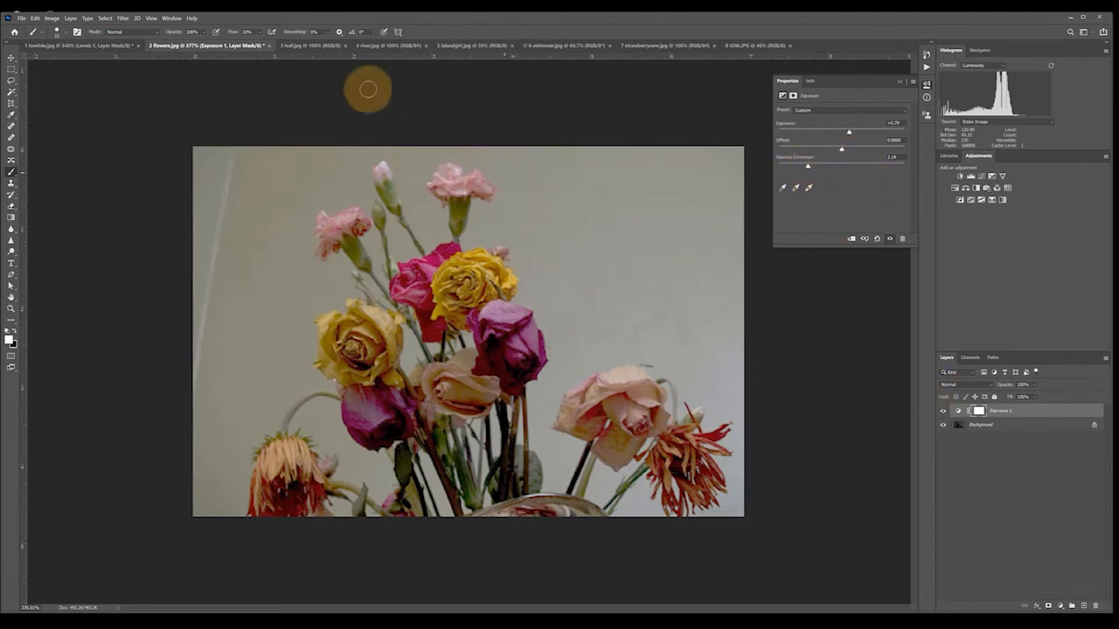
- Switch to leaf.jpg and add a Levels adjustment layer above its Background
key("ctrl+Tab")
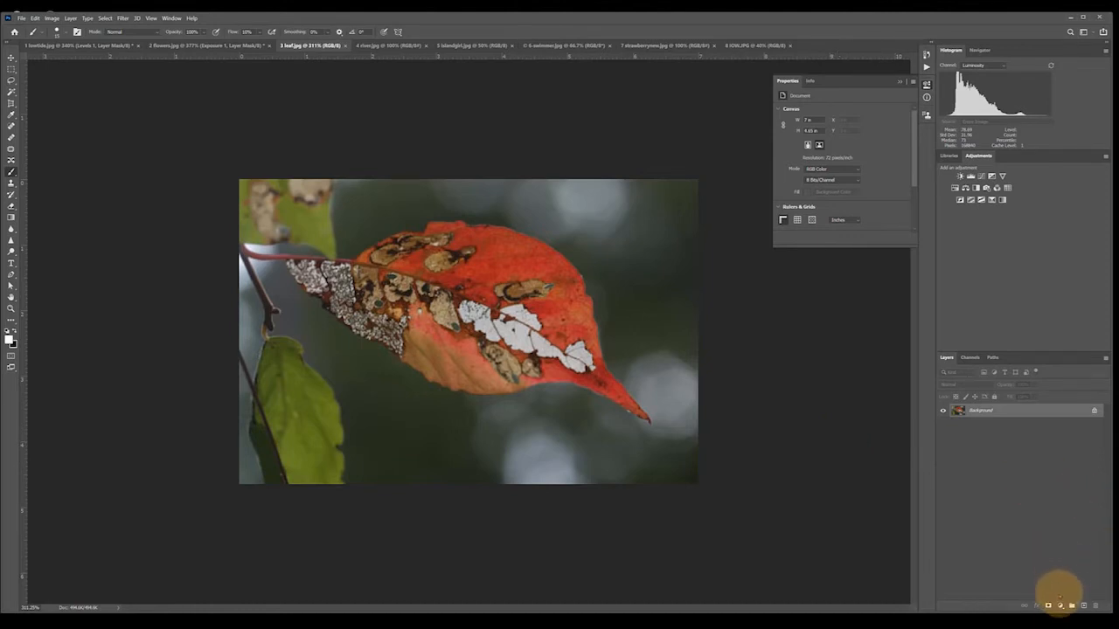
left_click(1061, 609)
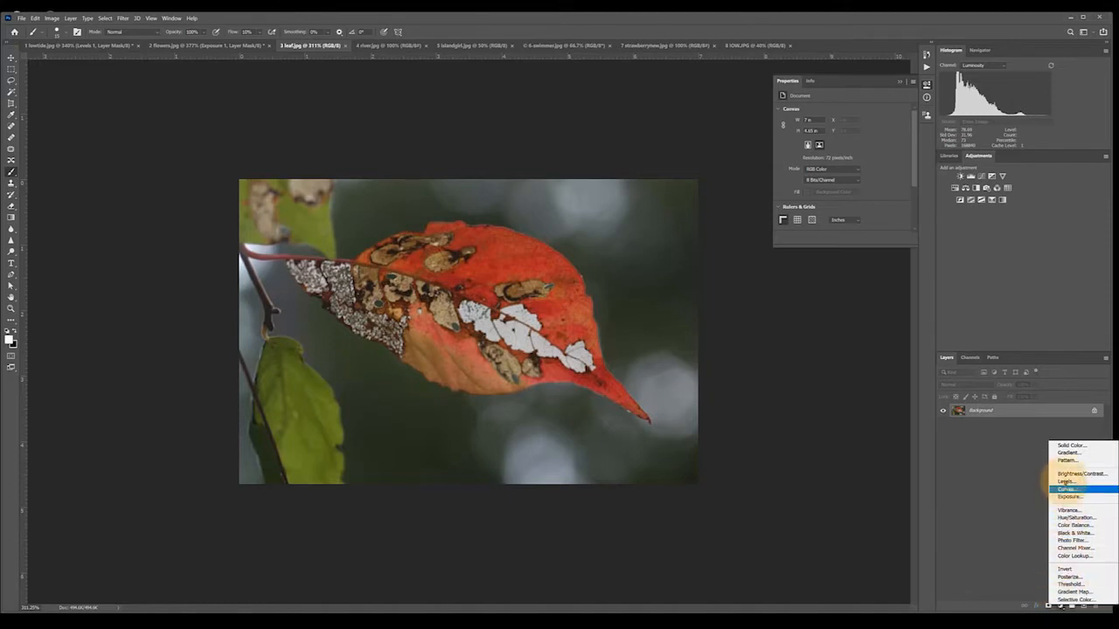
left_click(1067, 482)
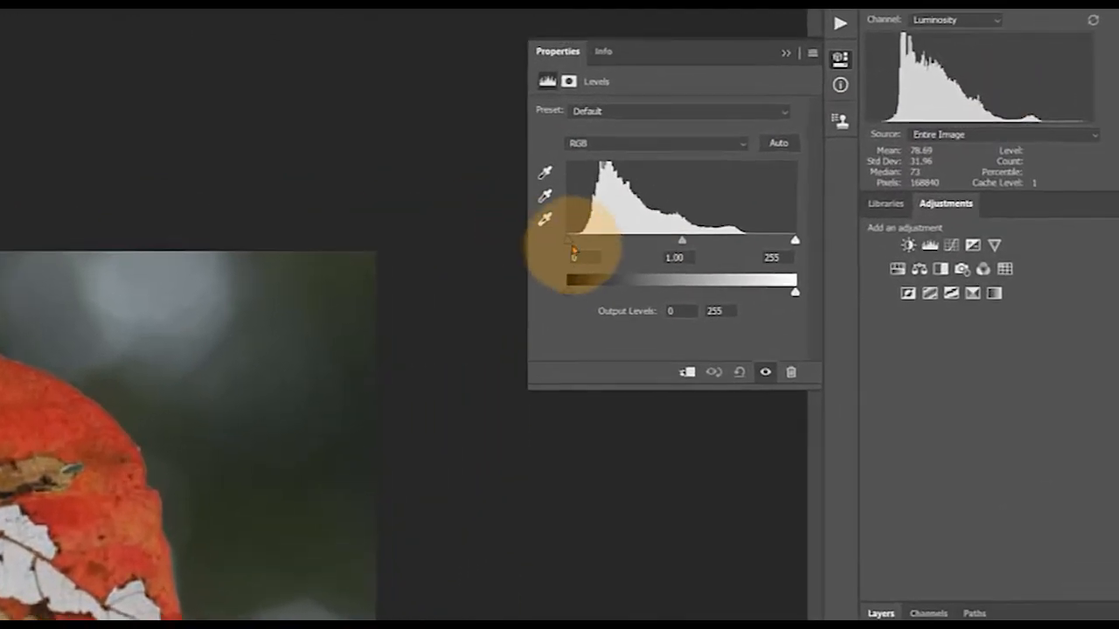
- Set the leaf's Levels inputs to black 14, midtone 0.92 and white 200, comparing the photo with and without the adjustment
left_click_drag(529, 255, 541, 254)
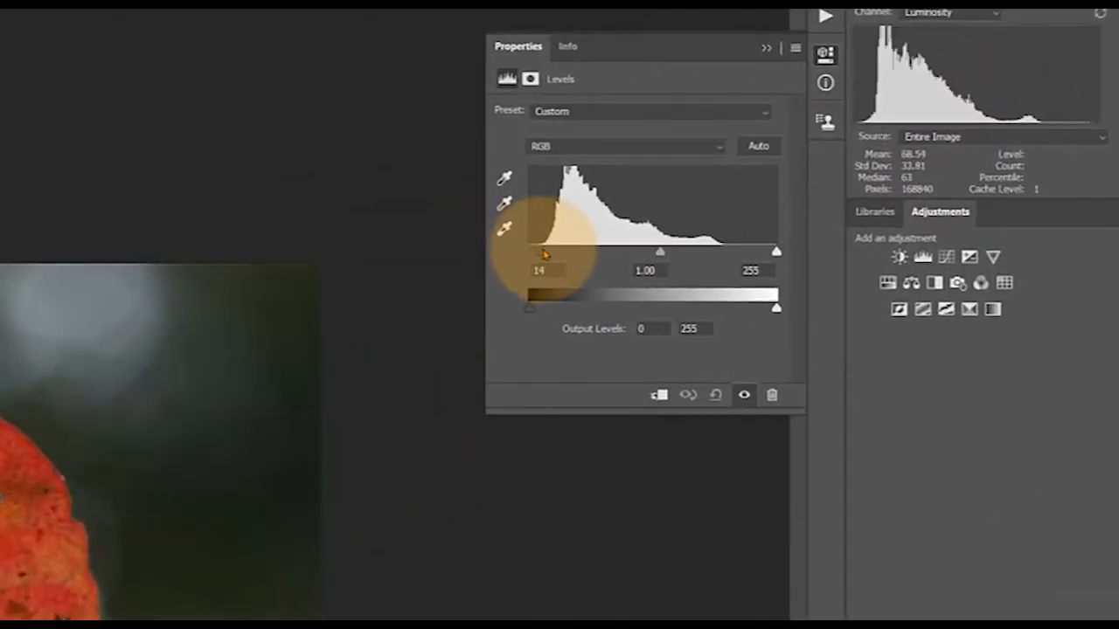
left_click_drag(775, 253, 725, 251)
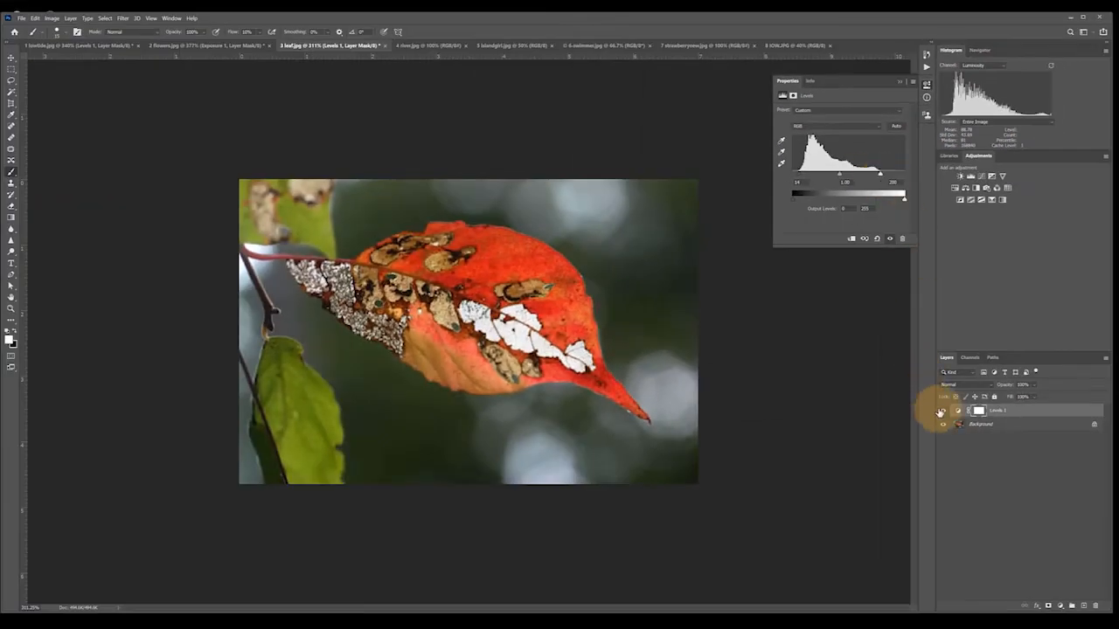
left_click(941, 413)
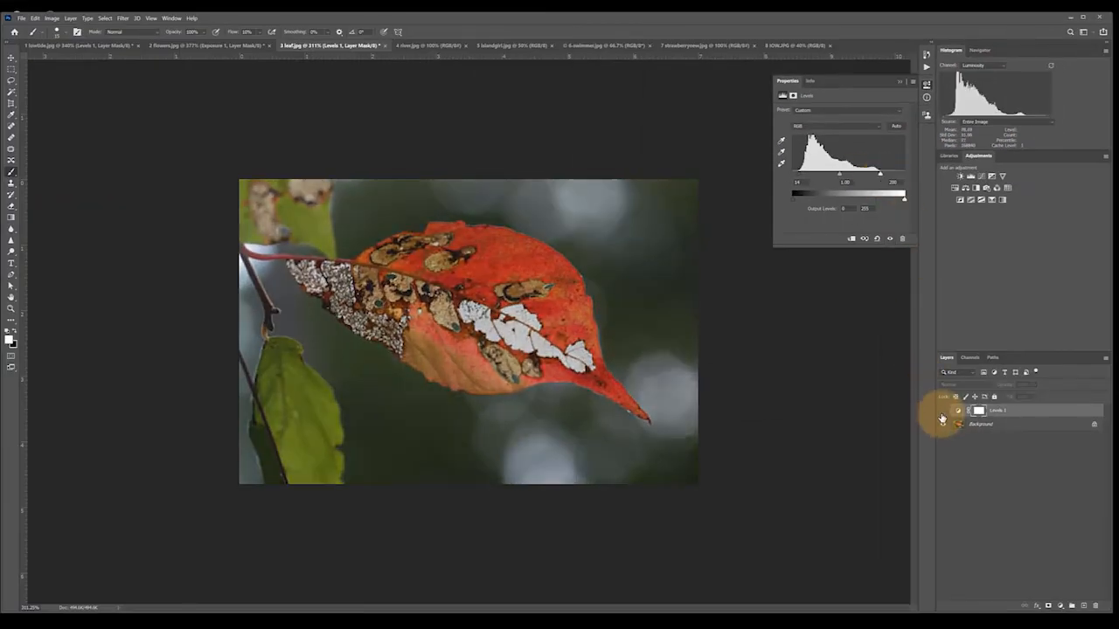
left_click(942, 413)
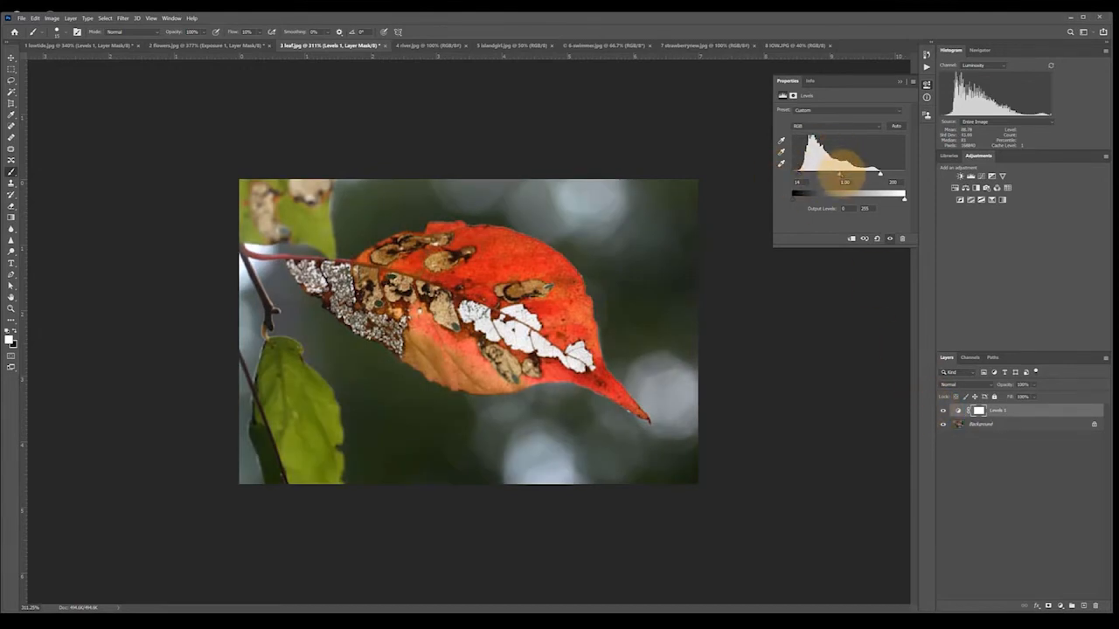
left_click_drag(839, 172, 843, 170)
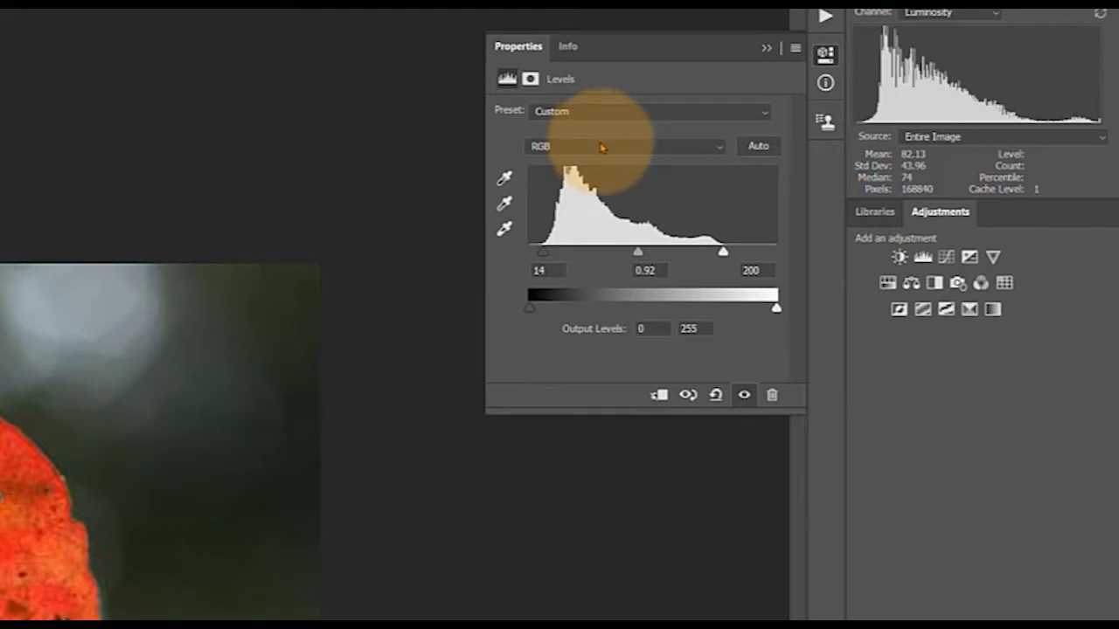
- Adjust the leaf's Green channel in Levels to a black input of about 10 and a white input of about 228
left_click(601, 145)
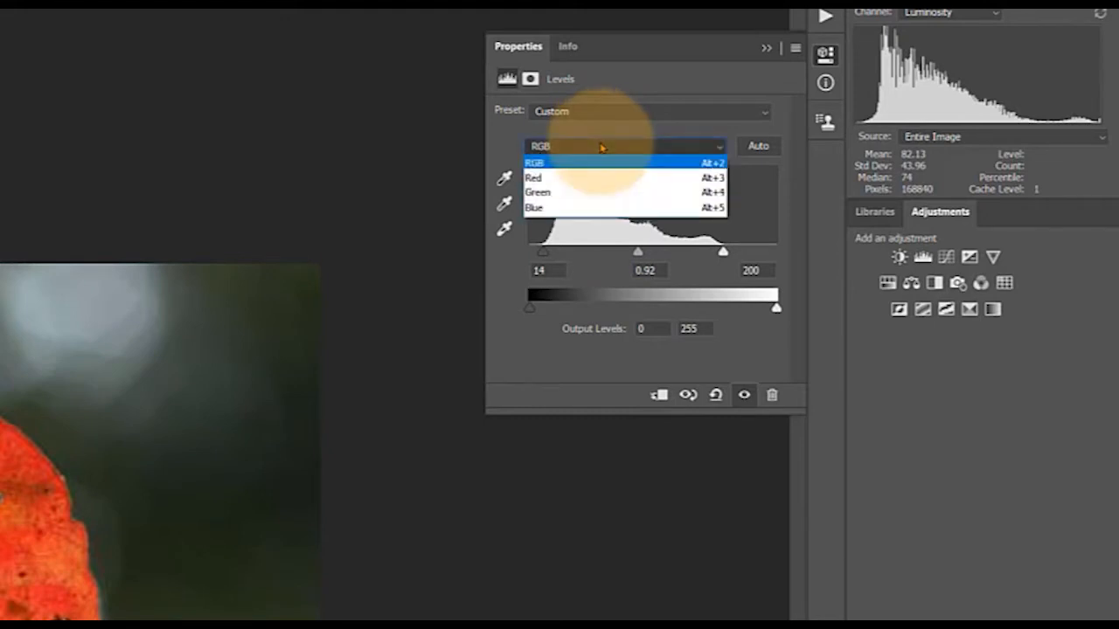
left_click(584, 193)
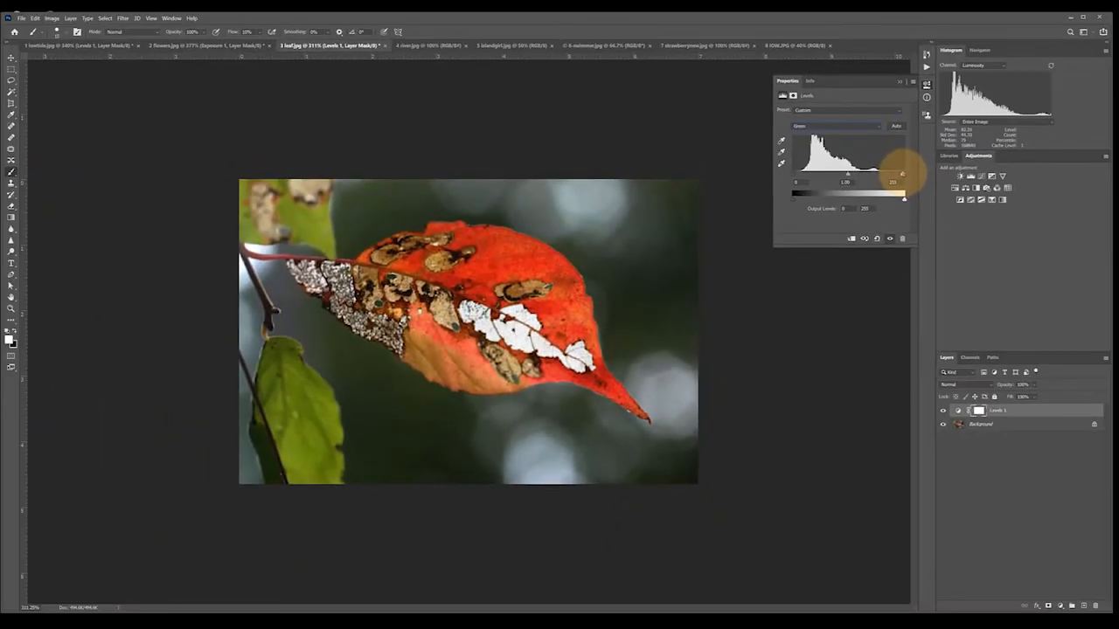
left_click_drag(977, 145, 961, 143)
left_click_drag(890, 173, 893, 173)
left_click_drag(792, 173, 796, 175)
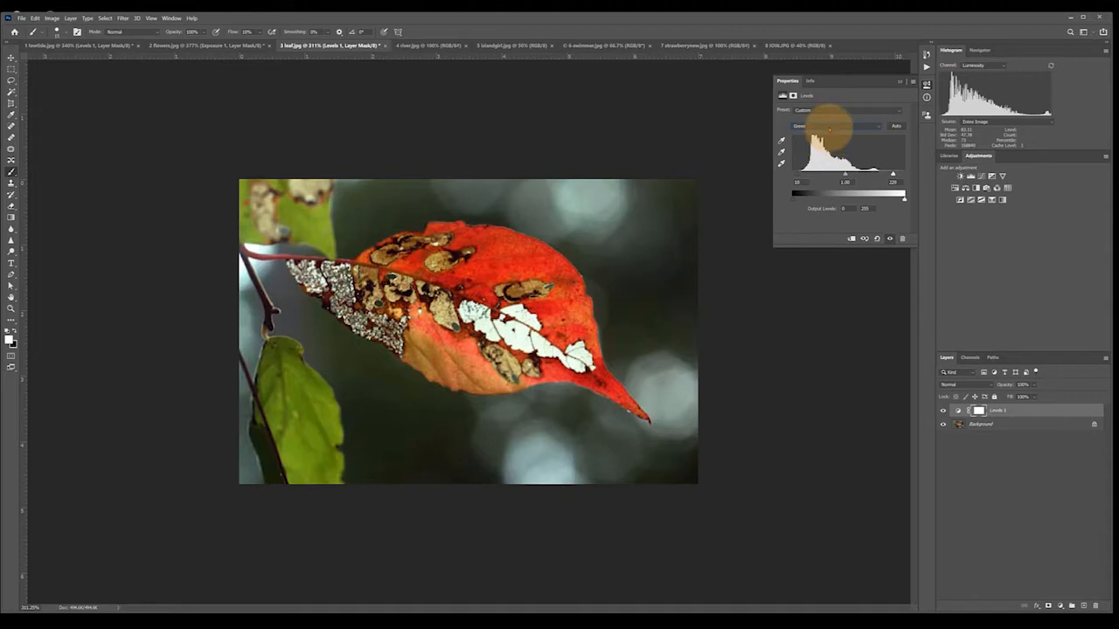
left_click(824, 125)
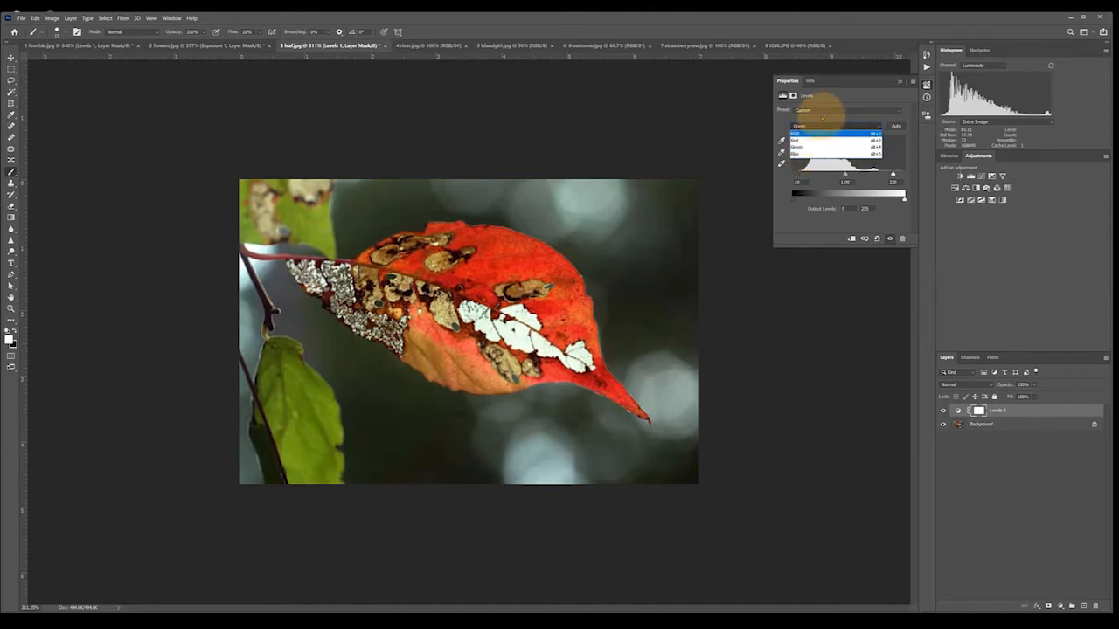
left_click(821, 118)
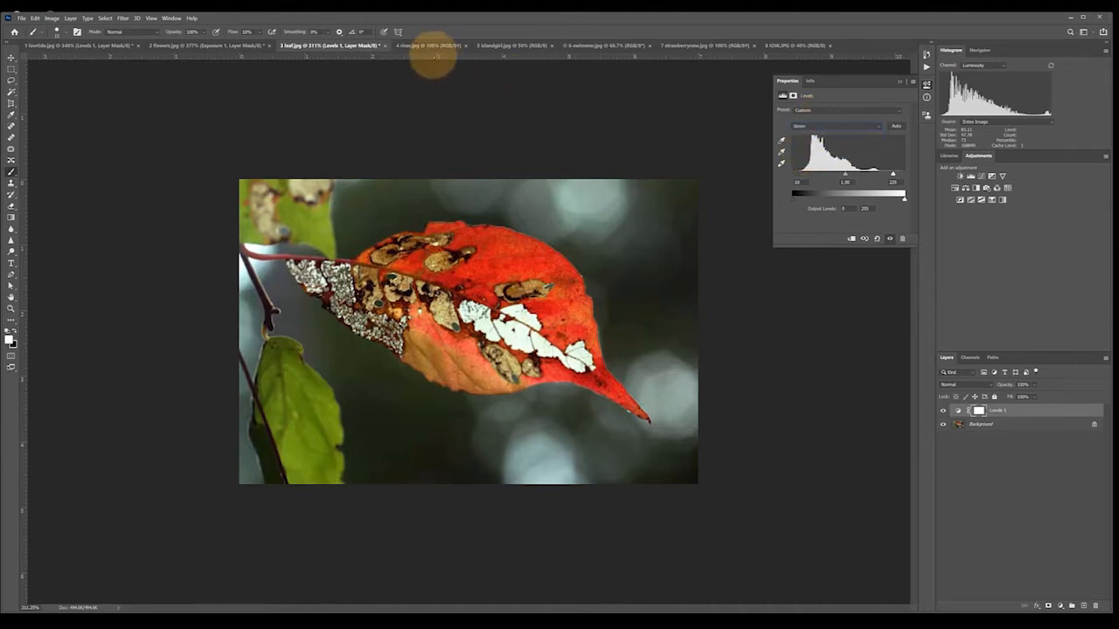
- Switch to river.jpg, add a Curves adjustment layer and extend the Properties panel to show the whole curve
left_click(426, 44)
scroll(445, 367, "up", 3)
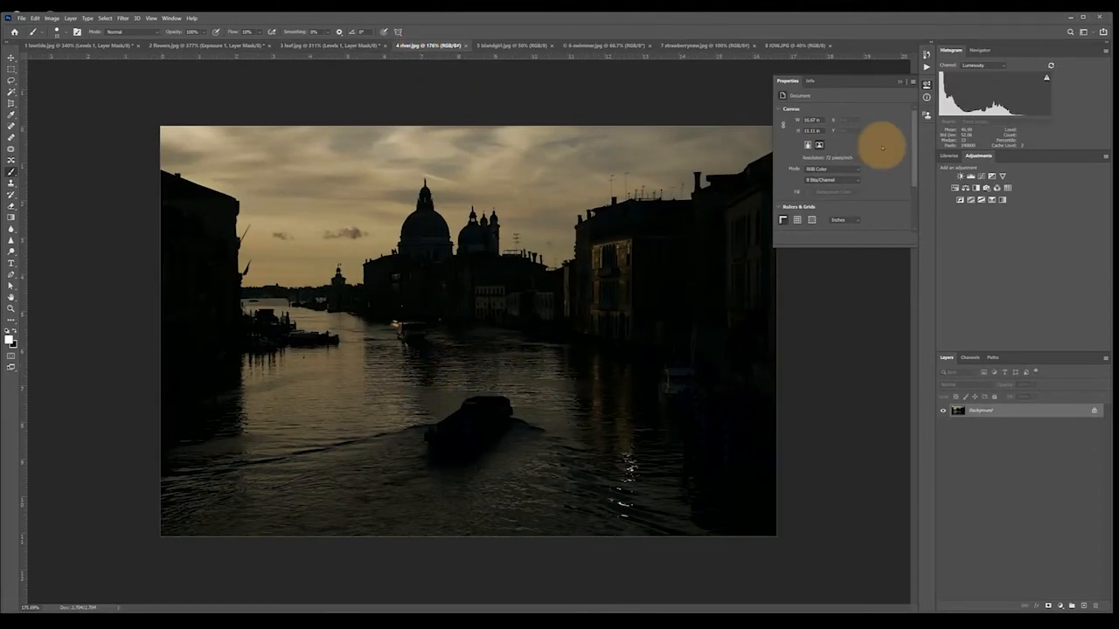
left_click(900, 82)
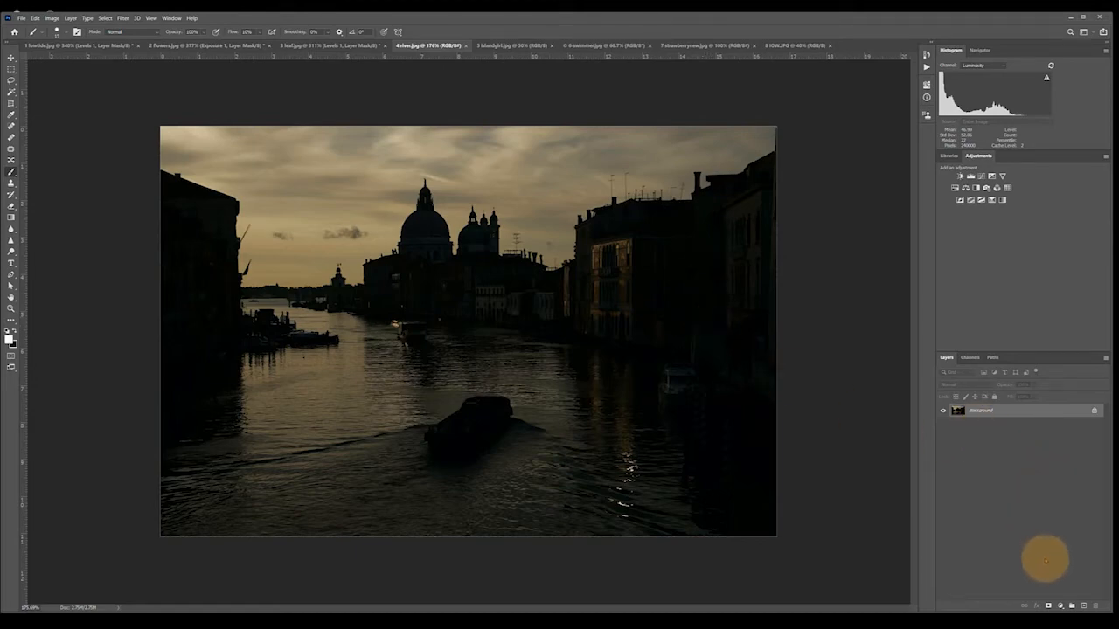
left_click(1060, 606)
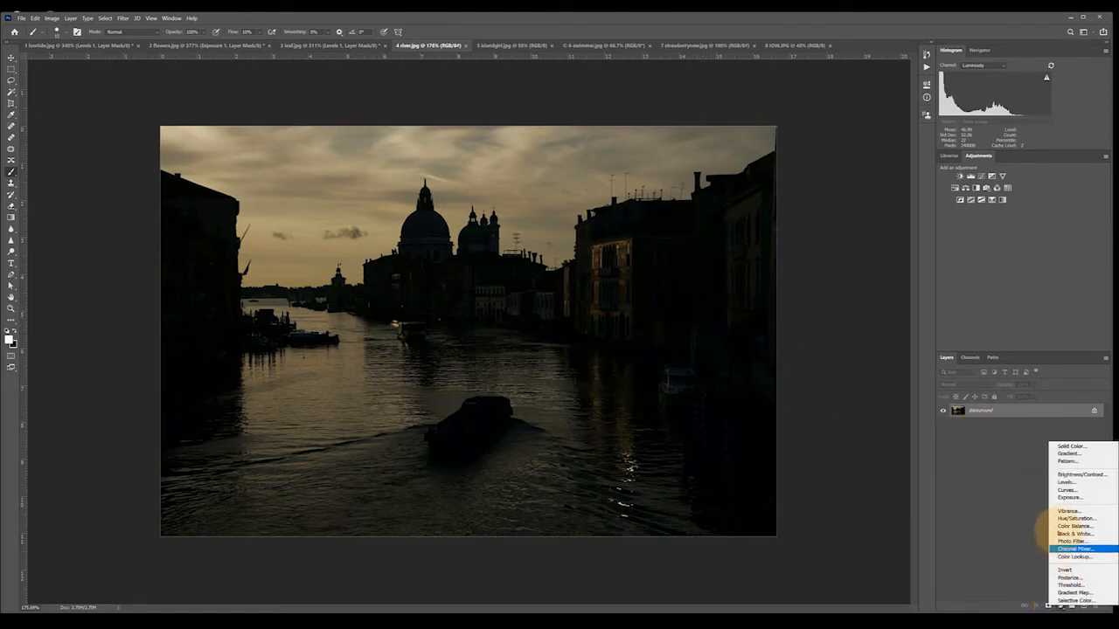
left_click(1064, 490)
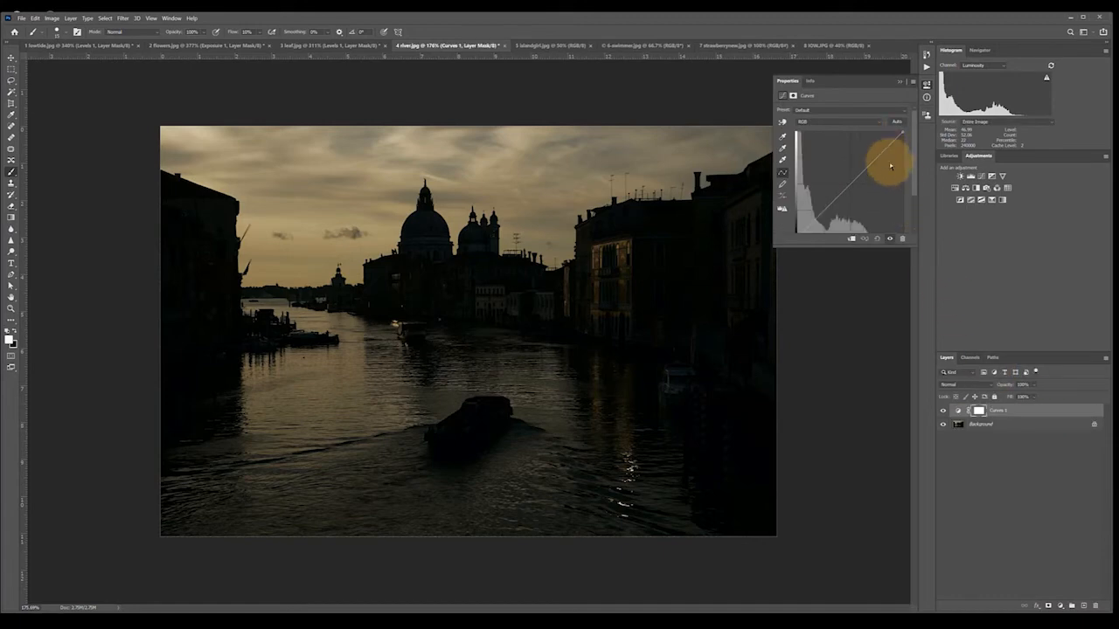
left_click_drag(810, 252, 807, 326)
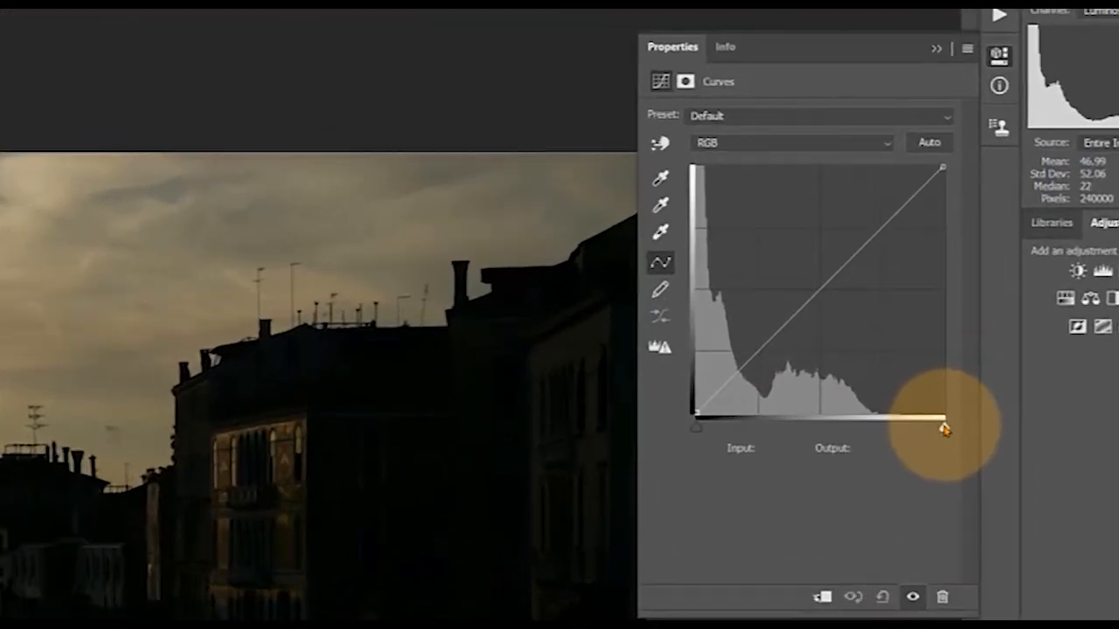
- Try a custom RGB curve with white input 182, black input 13 and extra midtone and shadow points, and reset it
left_click_drag(944, 428, 875, 428)
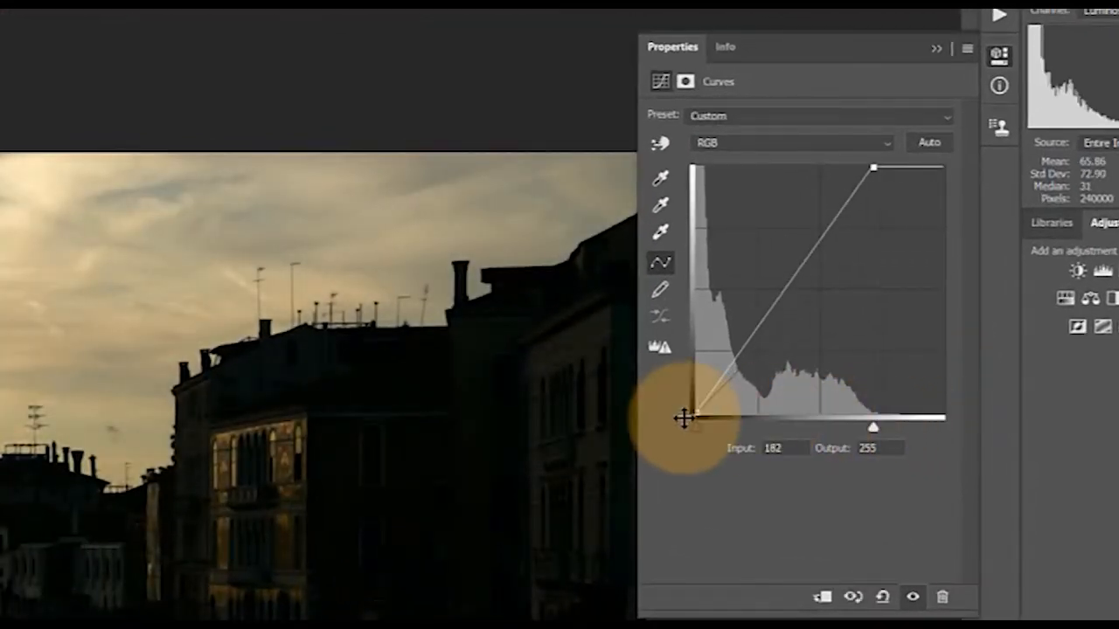
left_click_drag(696, 429, 709, 429)
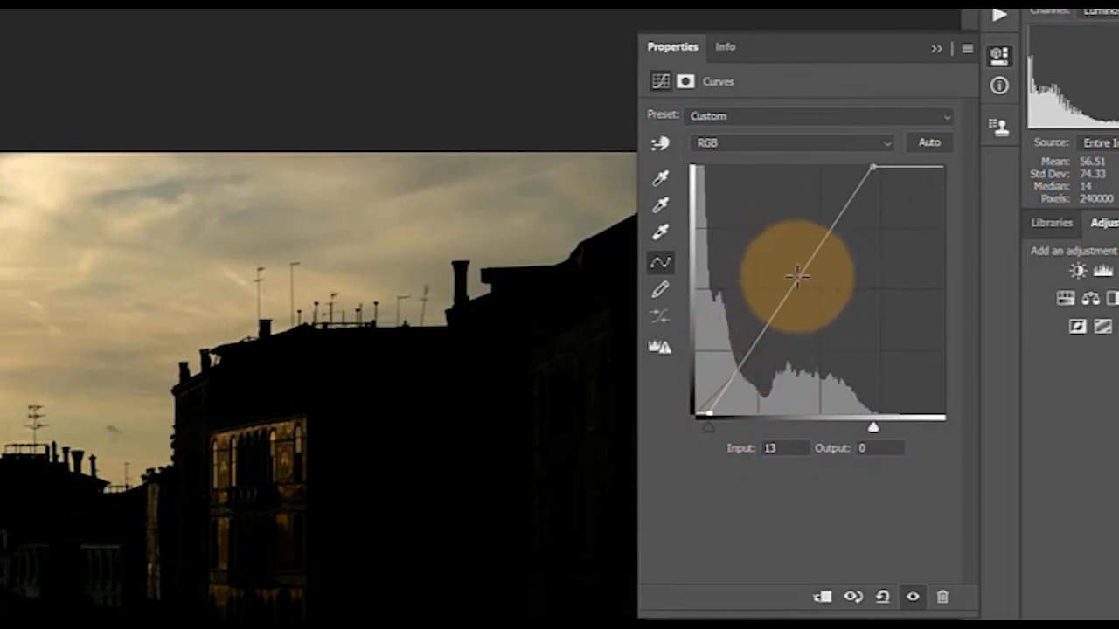
left_click_drag(798, 276, 820, 236)
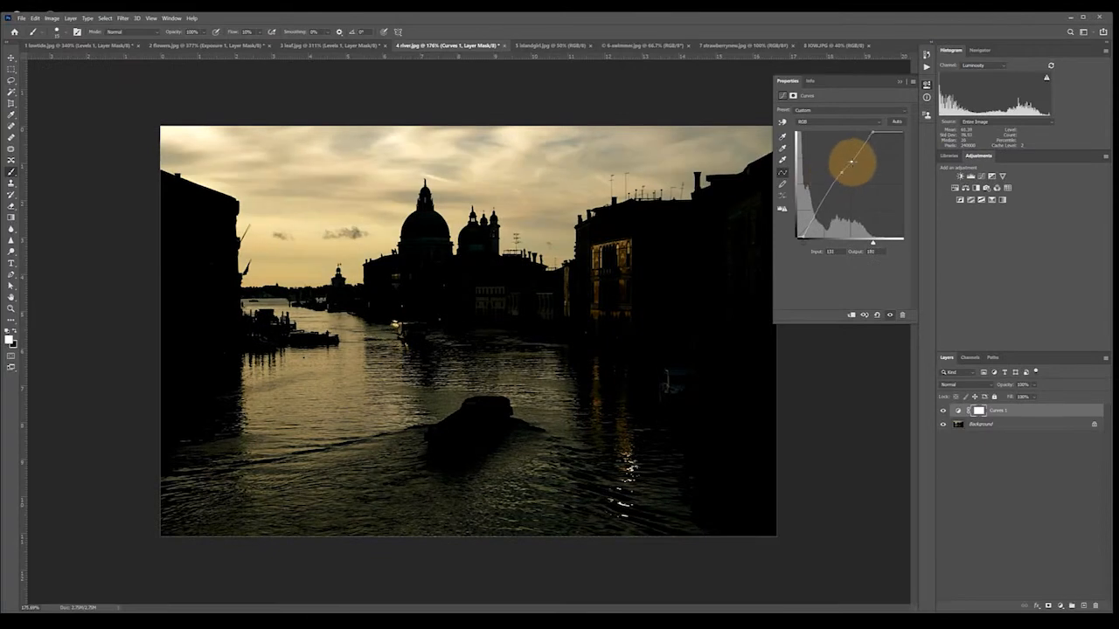
left_click_drag(852, 162, 855, 163)
left_click_drag(823, 199, 802, 218)
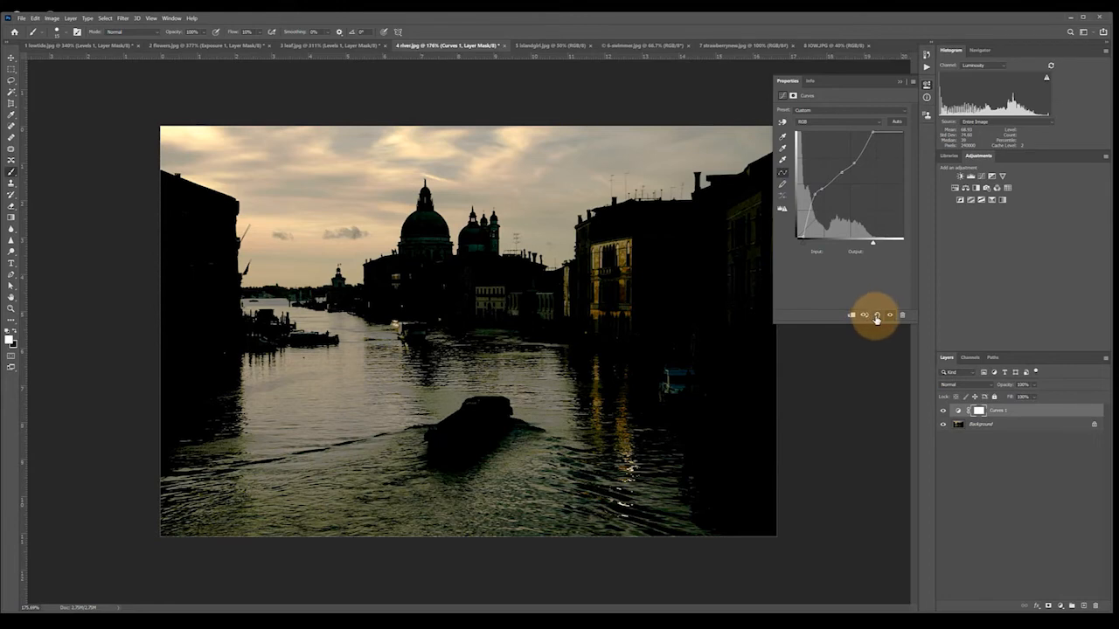
left_click(877, 317)
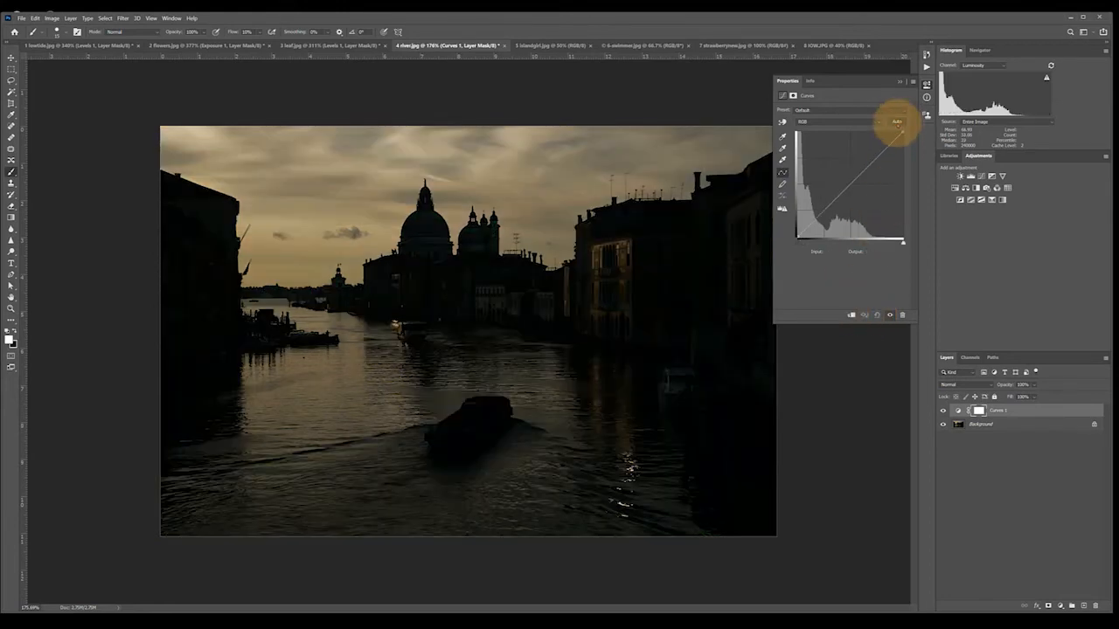
- Apply the automatic curve correction to the river photo
left_click(897, 122)
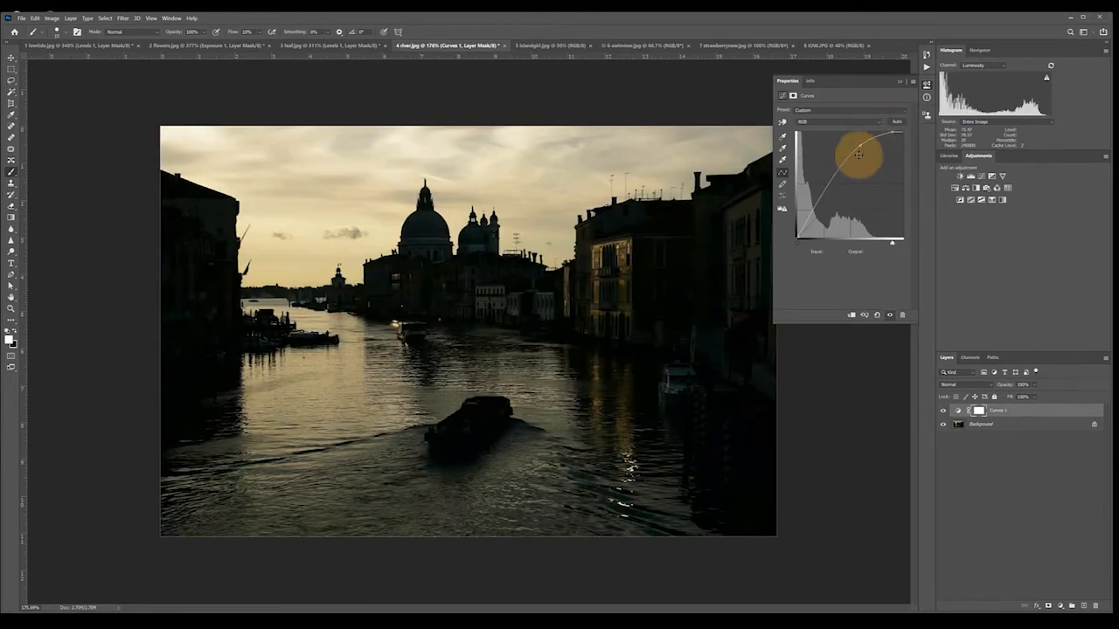
left_click_drag(859, 155, 853, 164)
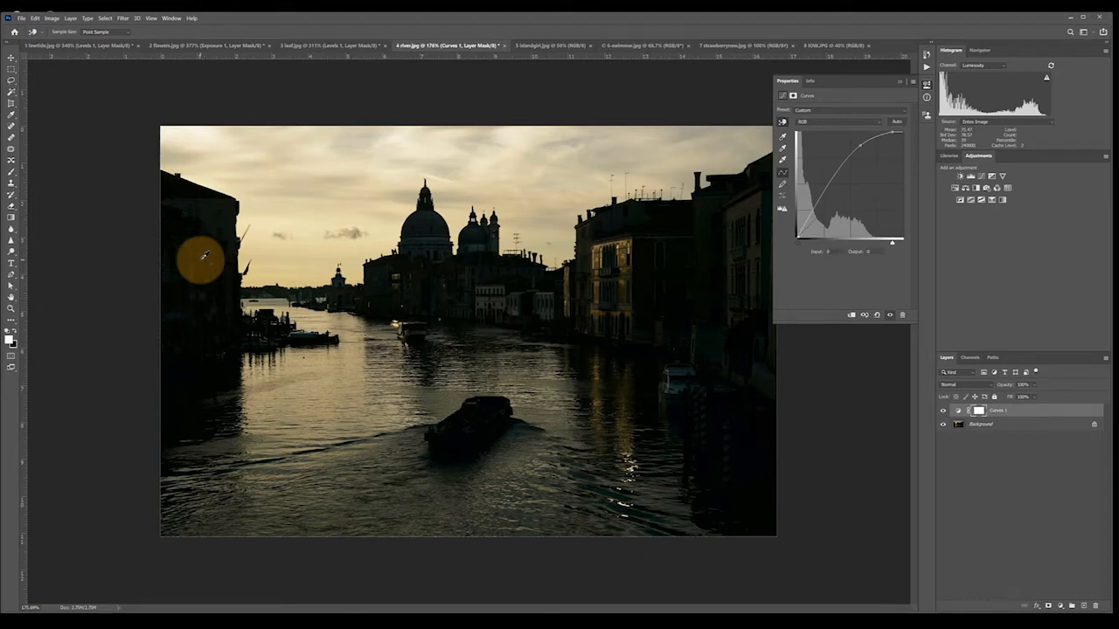
- Adjust the RGB curve directly from the river photo, lifting the shadowed buildings, darkening the sky and tuning the water, boat and building shadows
left_click_drag(204, 255, 204, 249)
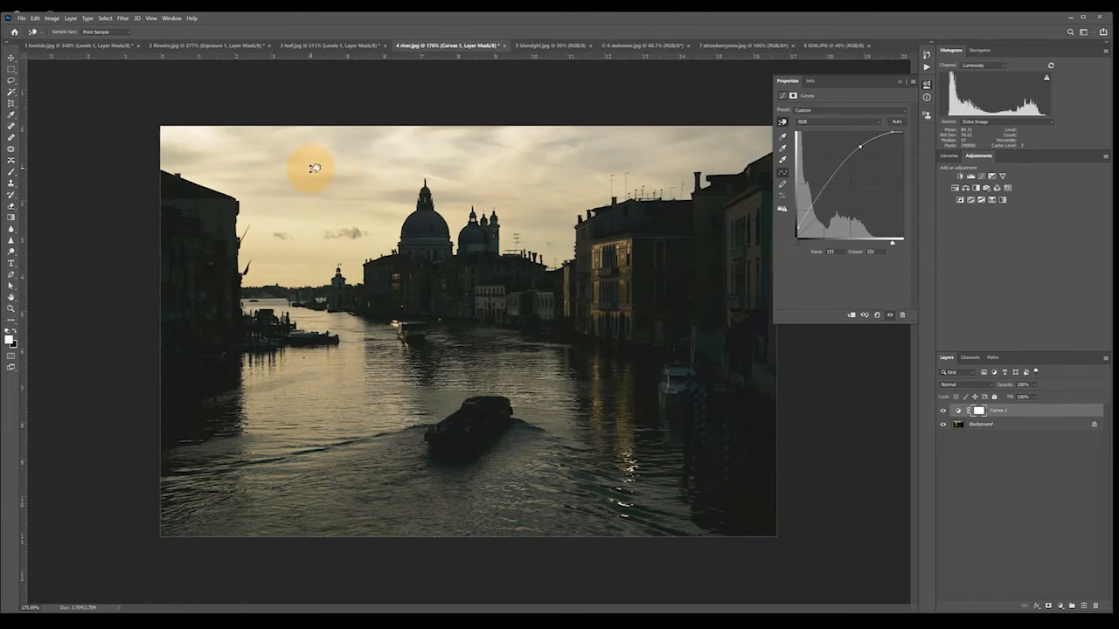
left_click_drag(314, 167, 316, 184)
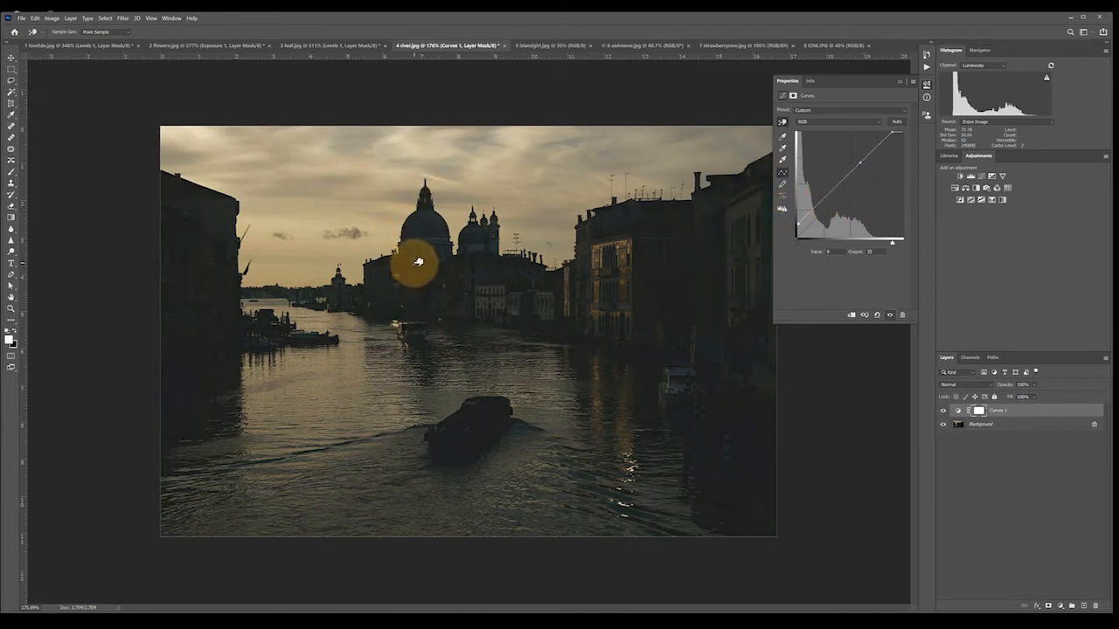
left_click(317, 401)
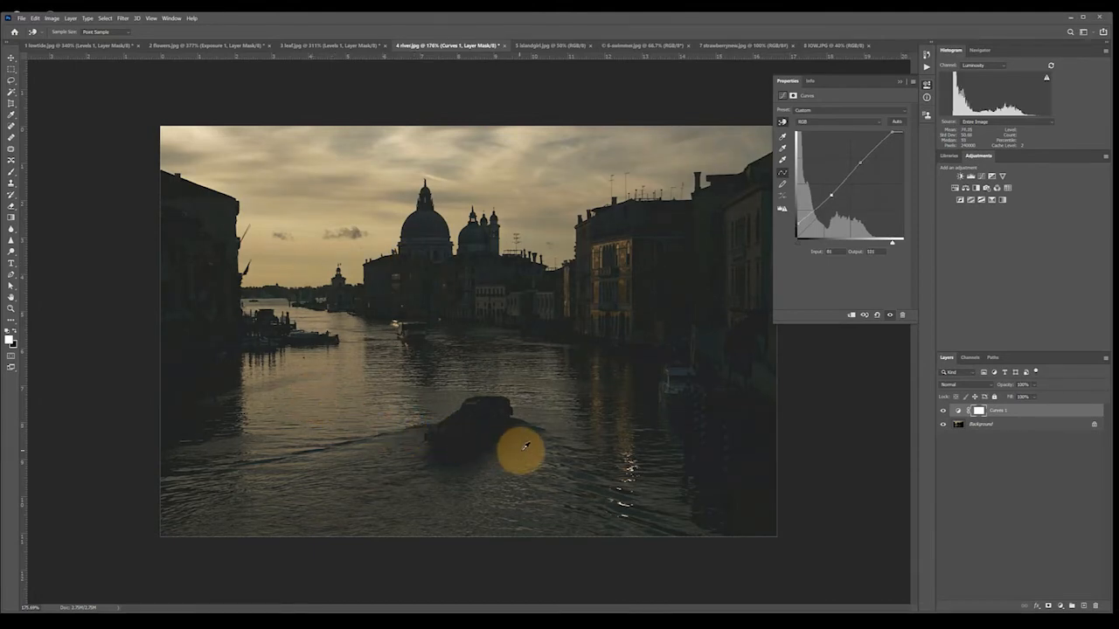
left_click_drag(463, 430, 464, 427)
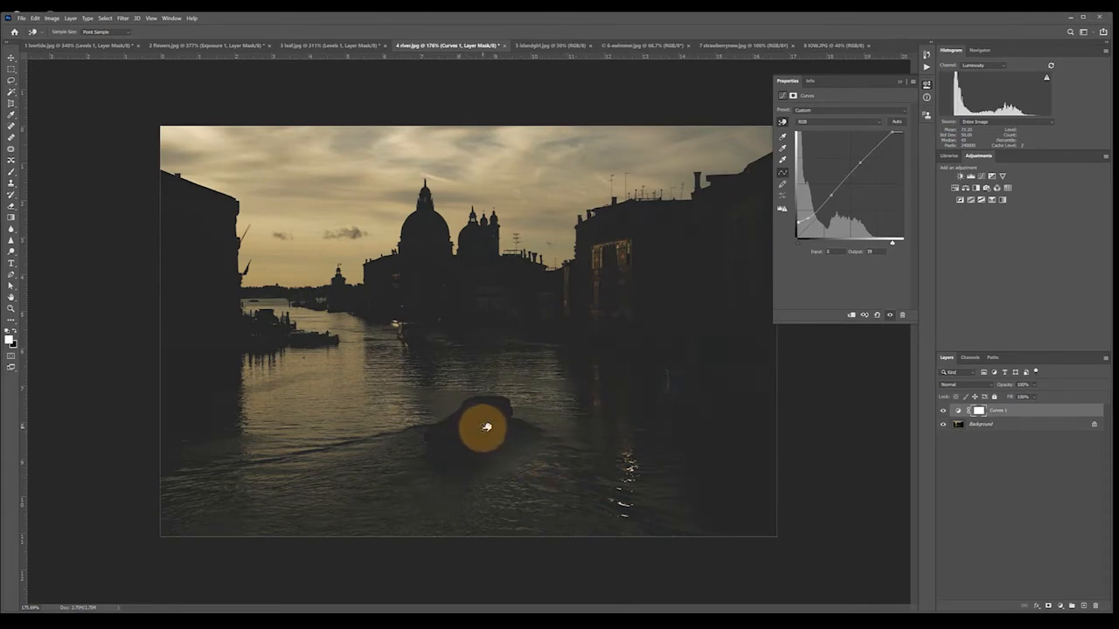
left_click_drag(487, 426, 487, 430)
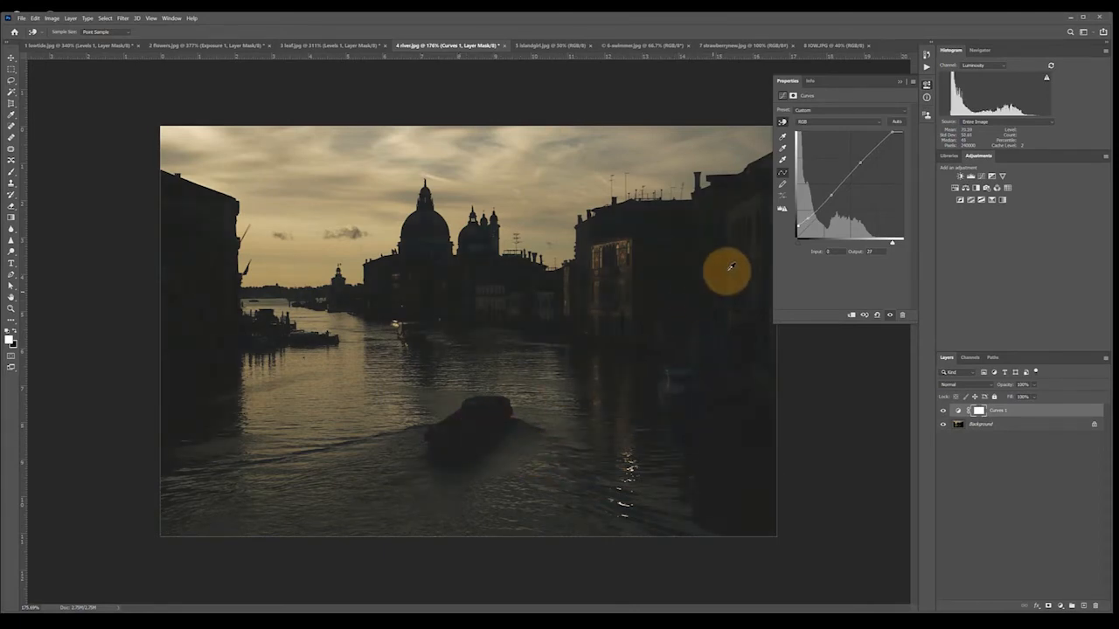
left_click_drag(732, 270, 731, 270)
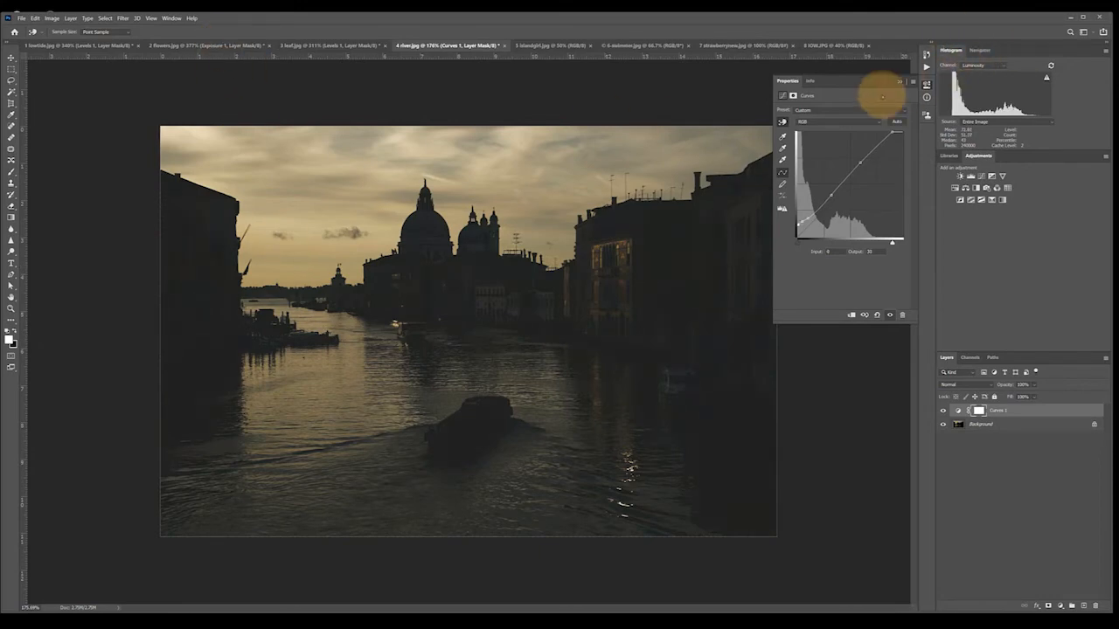
- Adjust the Blue channel curve with a point at input 37, output 47, and lift the RGB shadow point to input 11, output 44
left_click(857, 121)
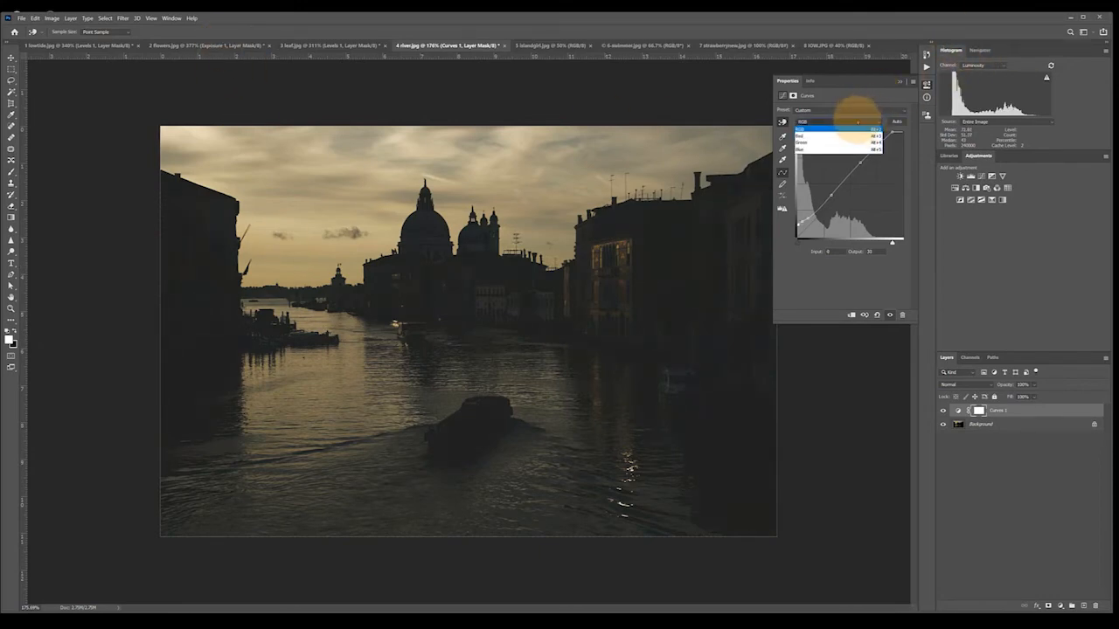
left_click(844, 150)
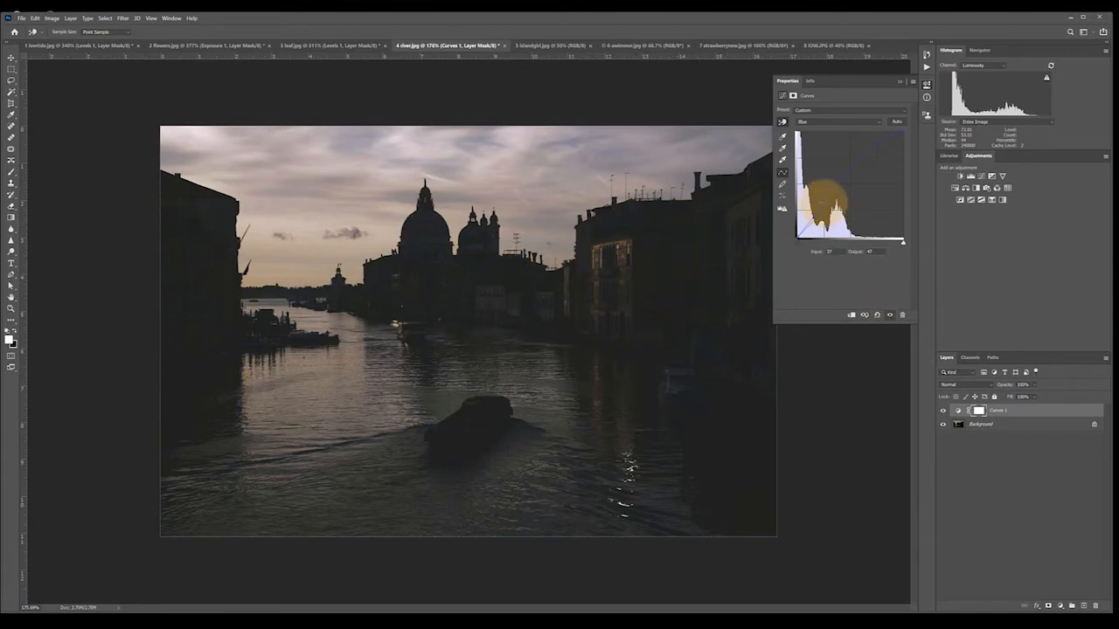
left_click(816, 122)
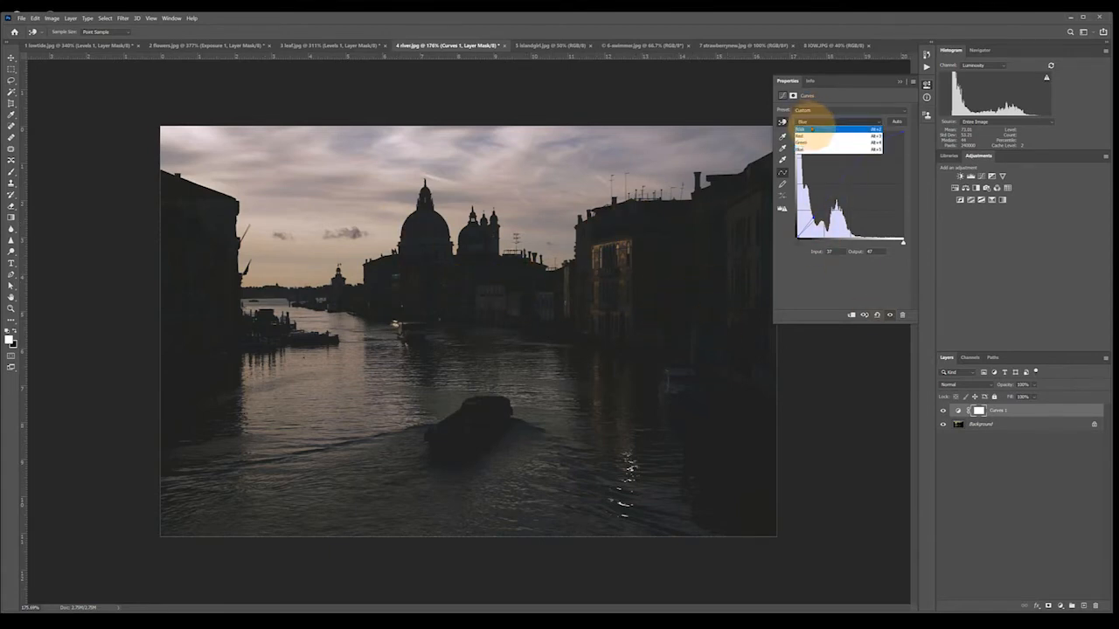
left_click(807, 124)
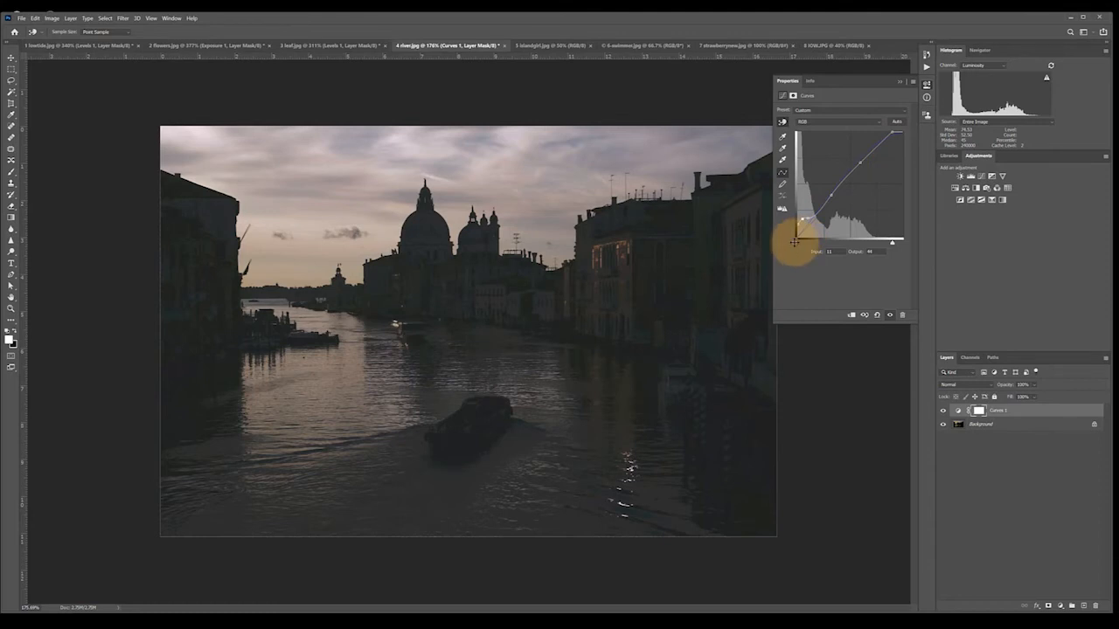
- Raise the Red channel curve in the highlights with a point at input 170, output 185, to warm the river photo
left_click(819, 125)
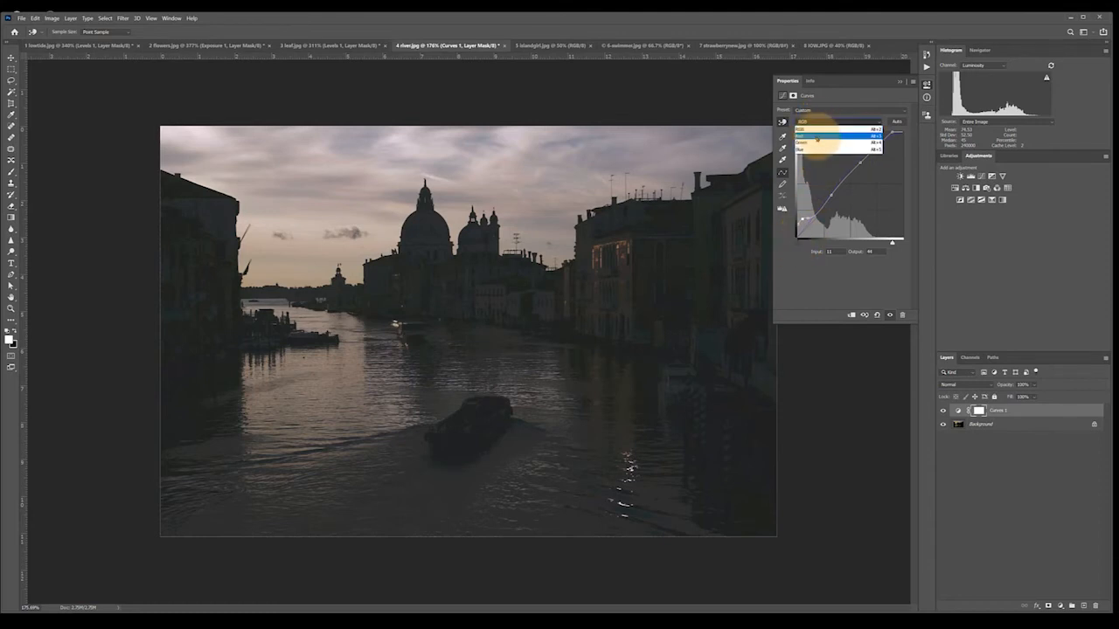
left_click(819, 138)
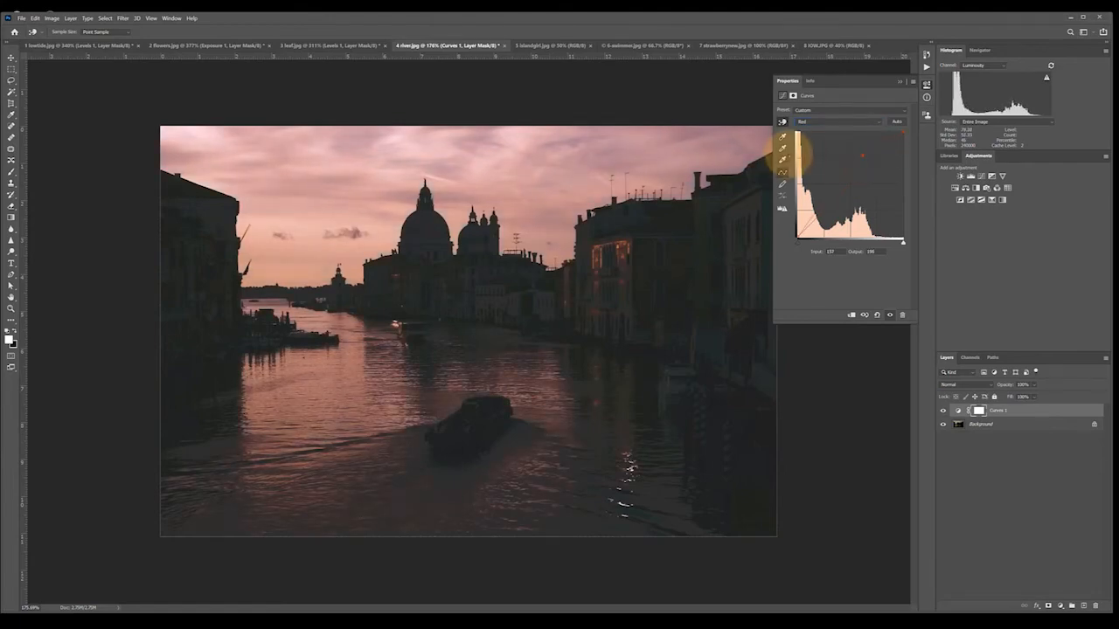
left_click(782, 121)
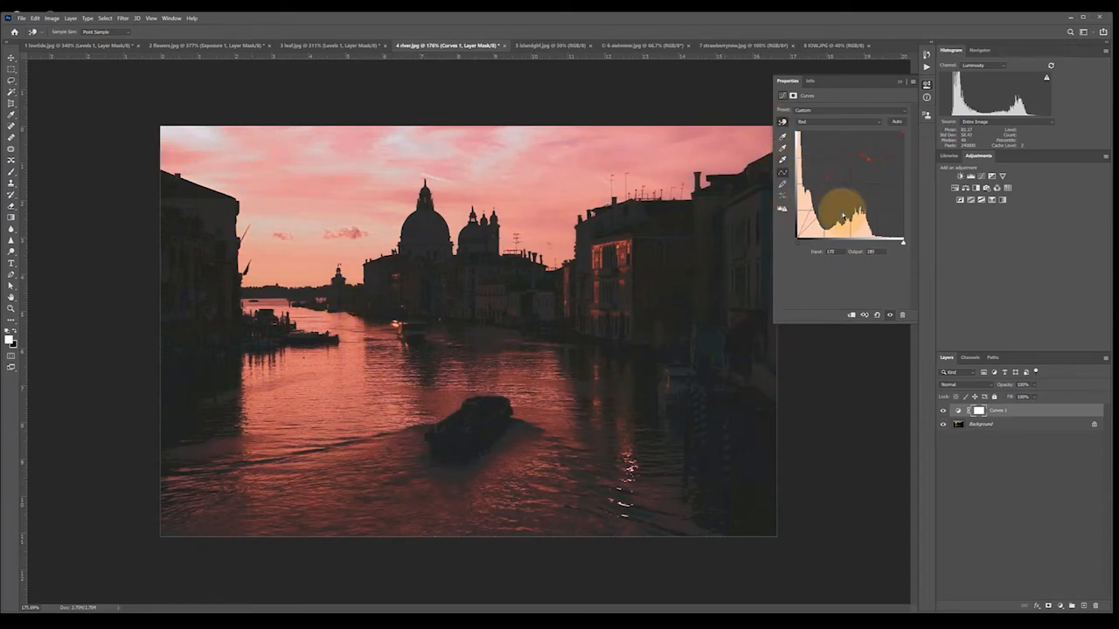
left_click(835, 121)
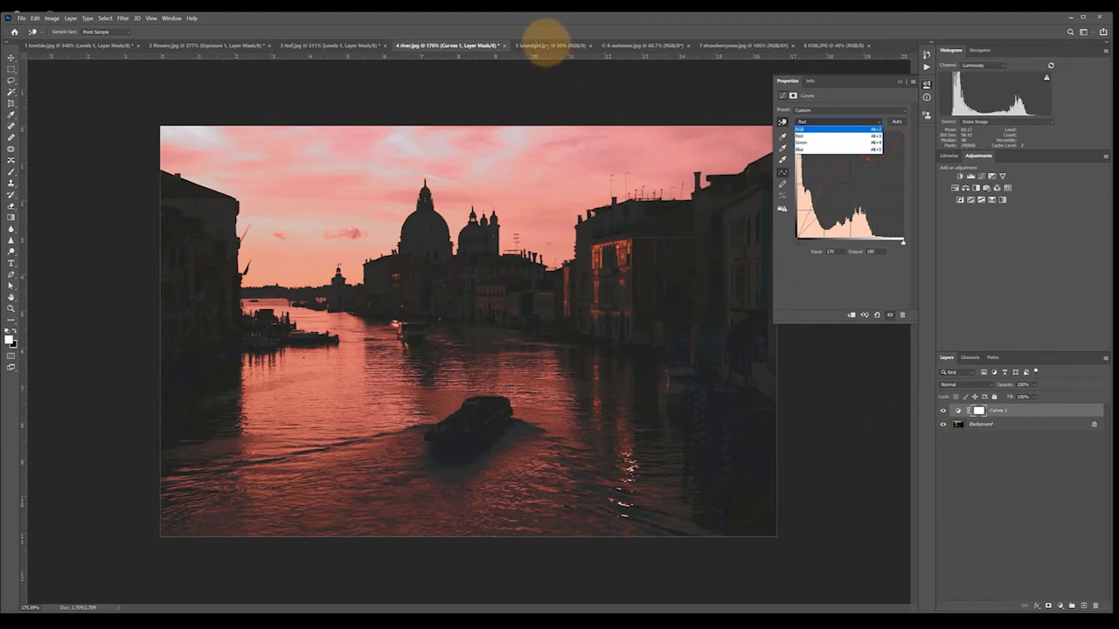
- Switch to islandgirl.jpg and add an Exposure adjustment layer above the background
left_click(547, 44)
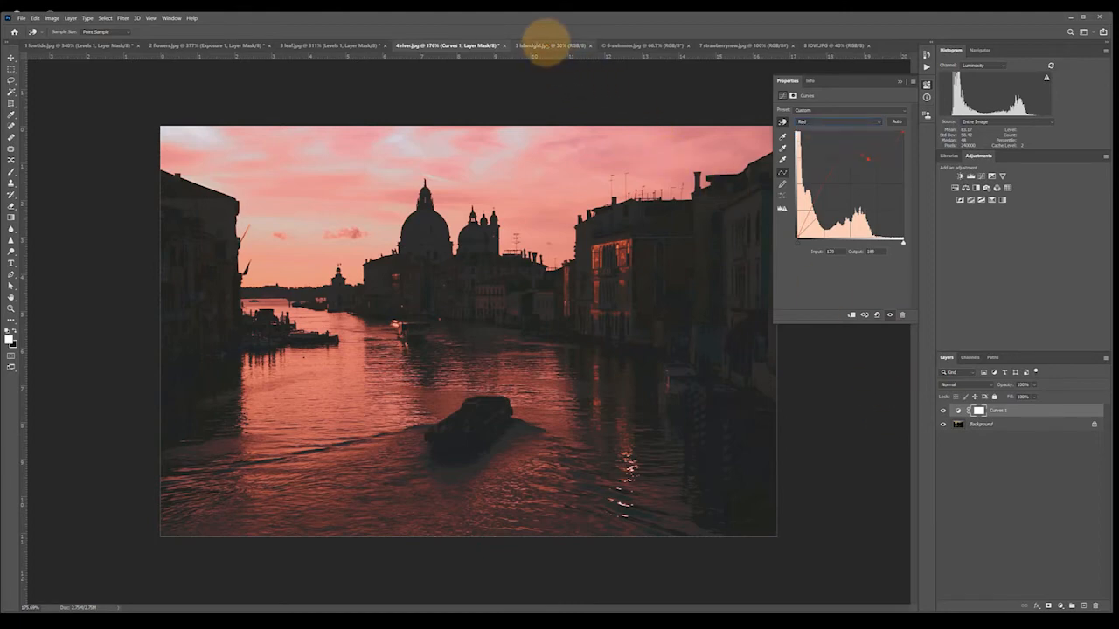
left_click(546, 45)
key("b")
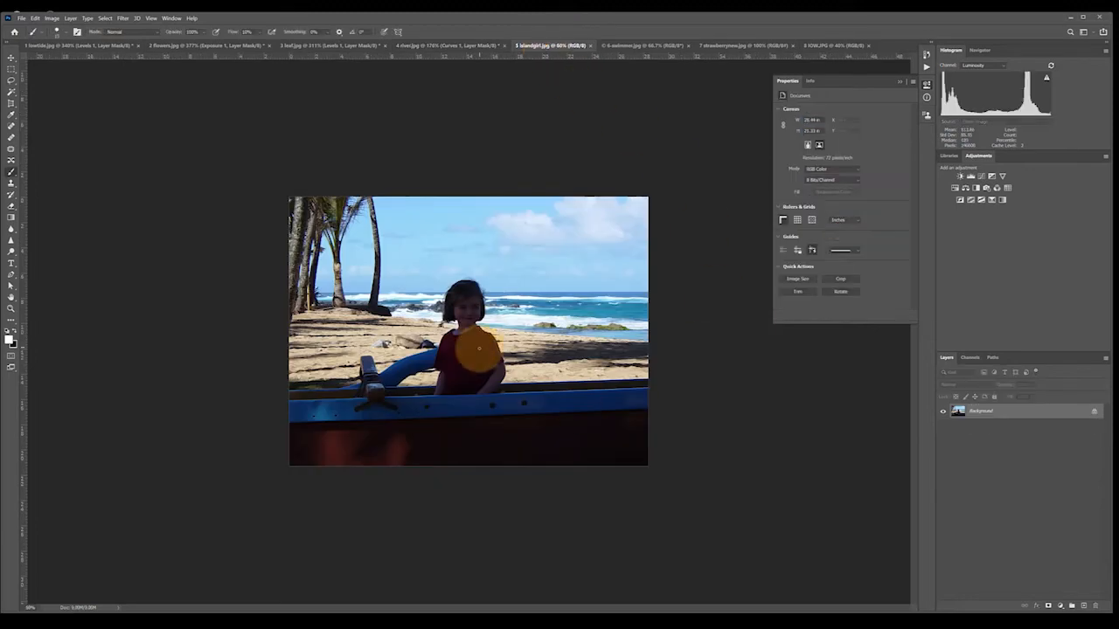
scroll(479, 348, "up", 2)
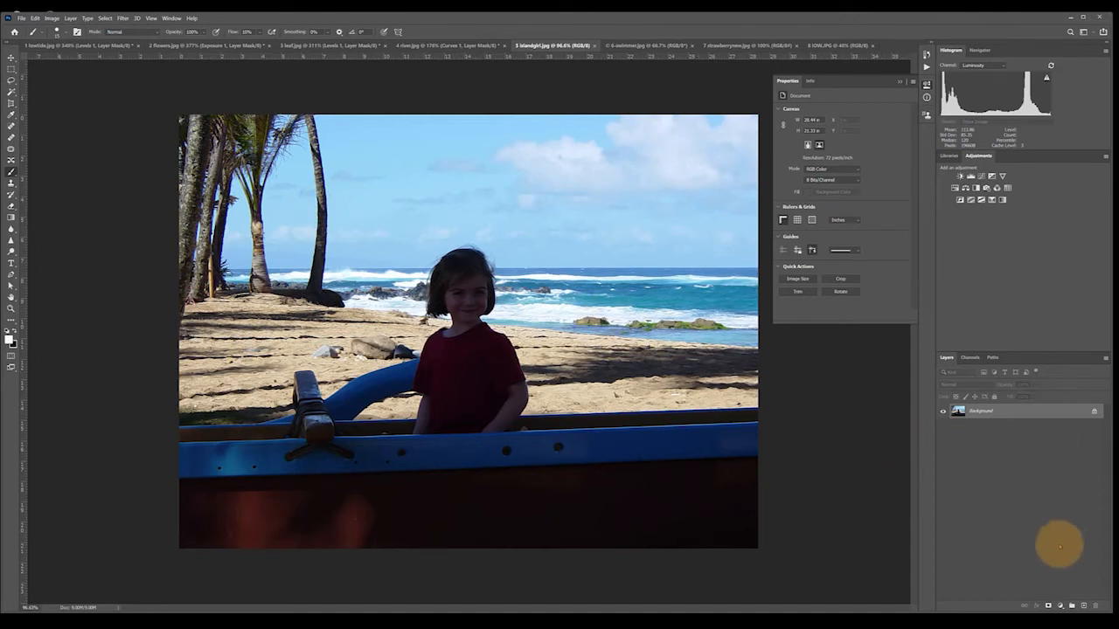
left_click(1061, 605)
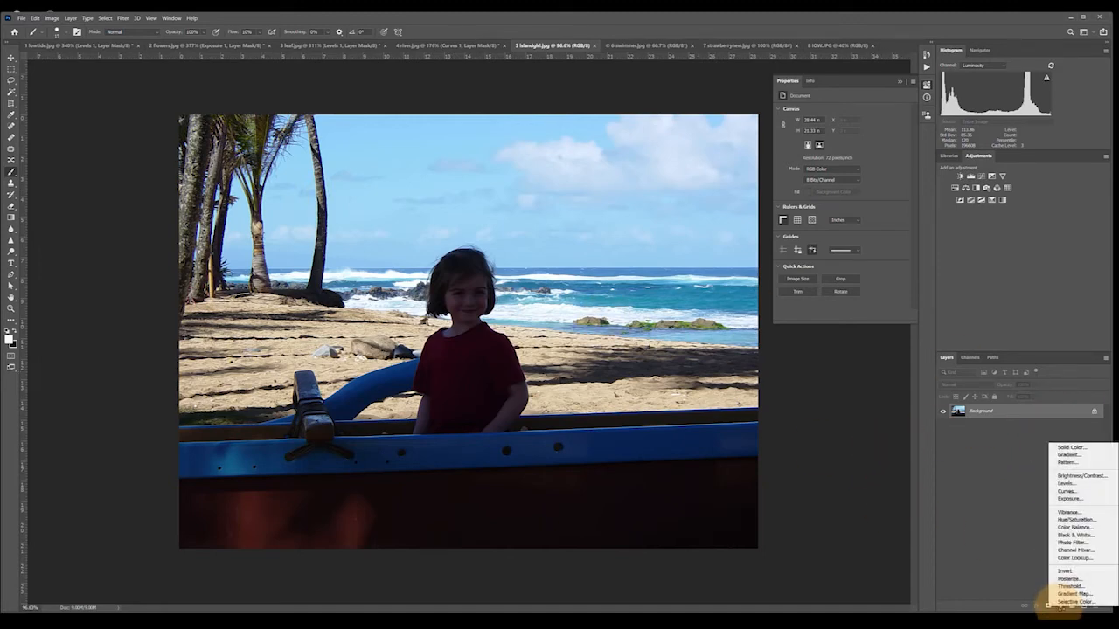
left_click(1088, 500)
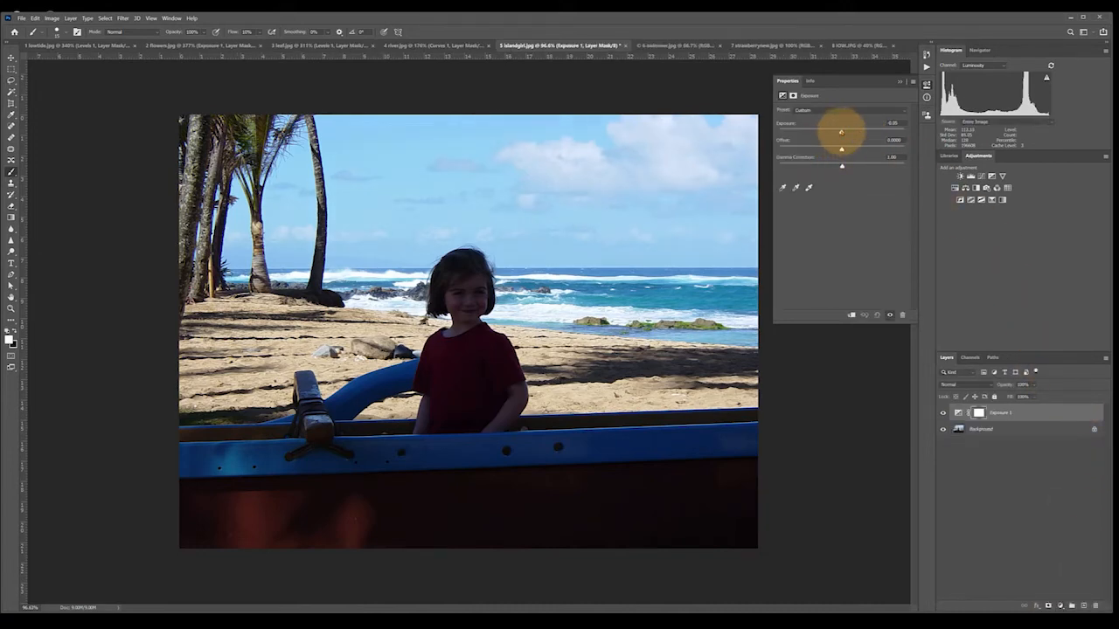
- Raise the Exposure adjustment by more than two stops to brighten the girl, and set Gamma Correction to 1.38
left_click_drag(841, 132, 859, 132)
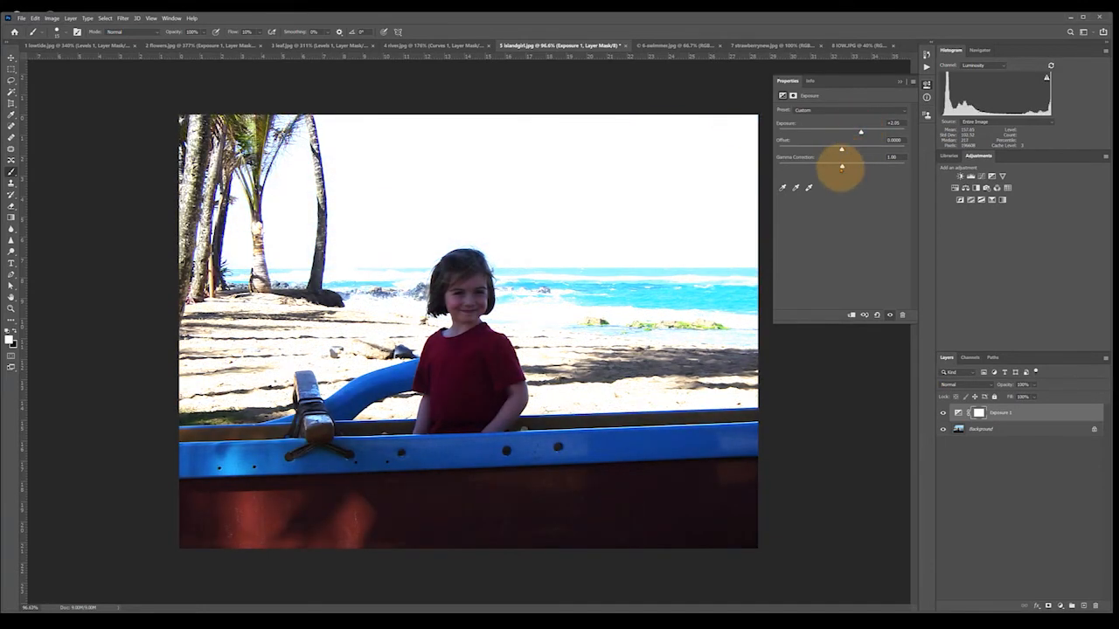
left_click_drag(834, 166, 831, 166)
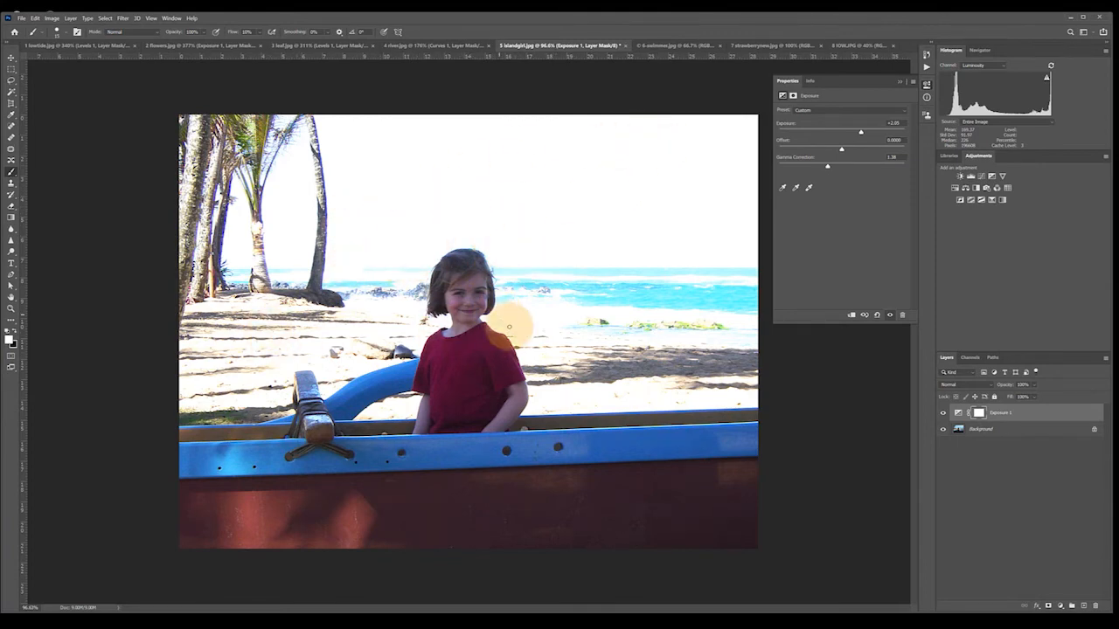
- Examine the brightened girl up close, and compare her with the beach and sky in the full photo
left_click(461, 353)
mouse_move(459, 352)
left_mouse_down()
mouse_move(455, 320)
mouse_move(495, 117)
mouse_move(463, 175)
mouse_move(524, 100)
mouse_move(477, 322)
mouse_move(428, 393)
mouse_move(365, 304)
left_mouse_up()
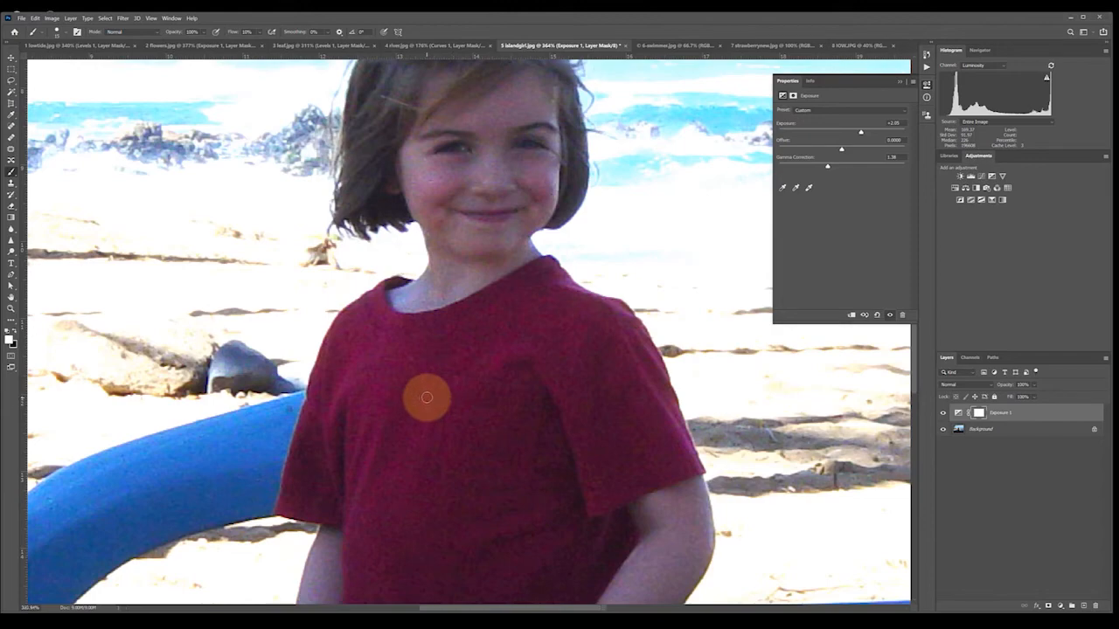
scroll(427, 398, "down", 6)
scroll(405, 417, "down", 5)
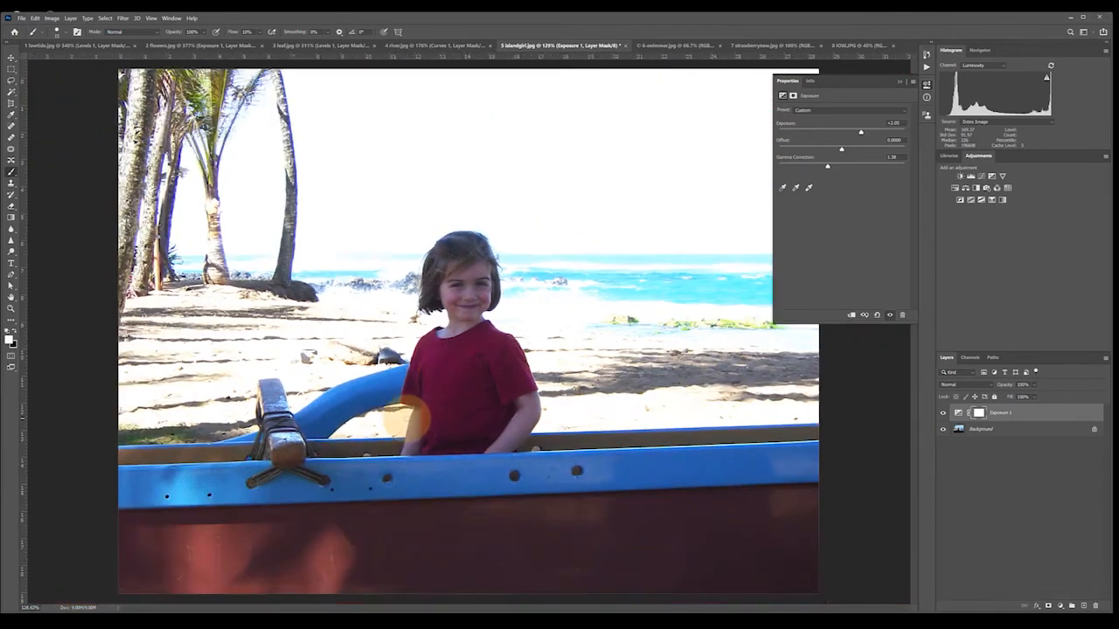
scroll(402, 419, "down", 1)
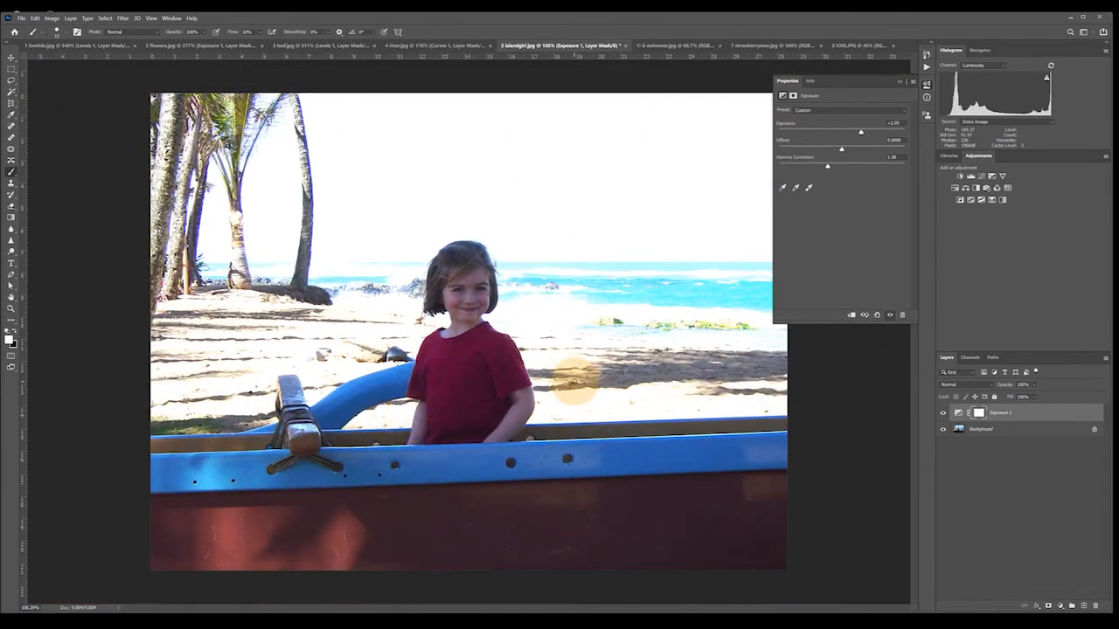
scroll(525, 376, "up", 1)
scroll(517, 377, "down", 1)
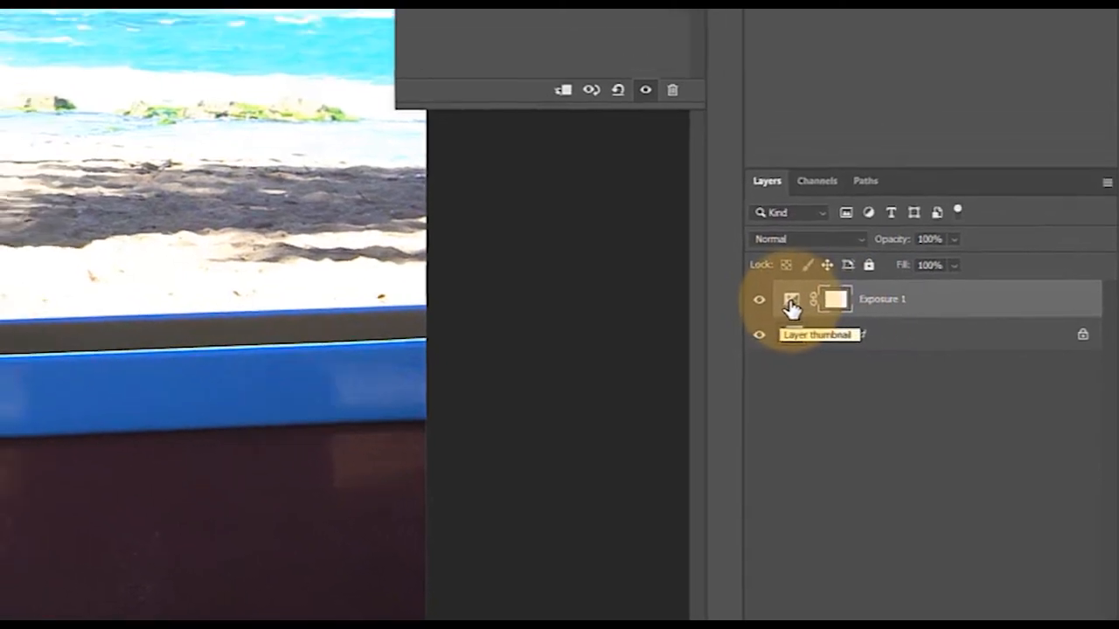
- Target the Exposure layer's mask, make black the foreground color and select the Brush tool
left_click(774, 261)
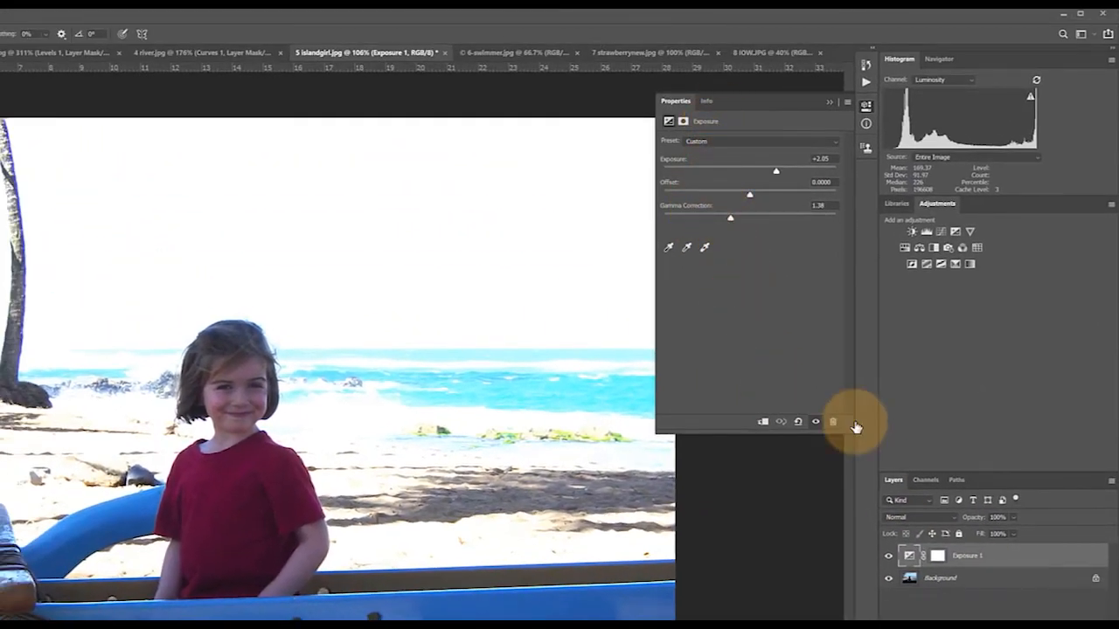
left_click(933, 560)
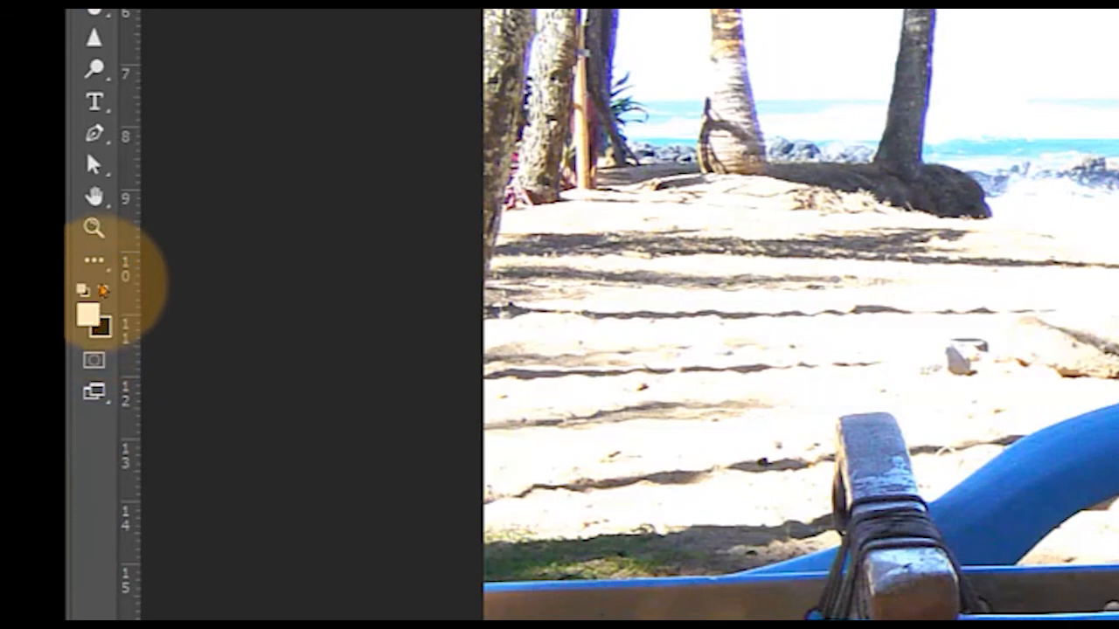
left_click(103, 292)
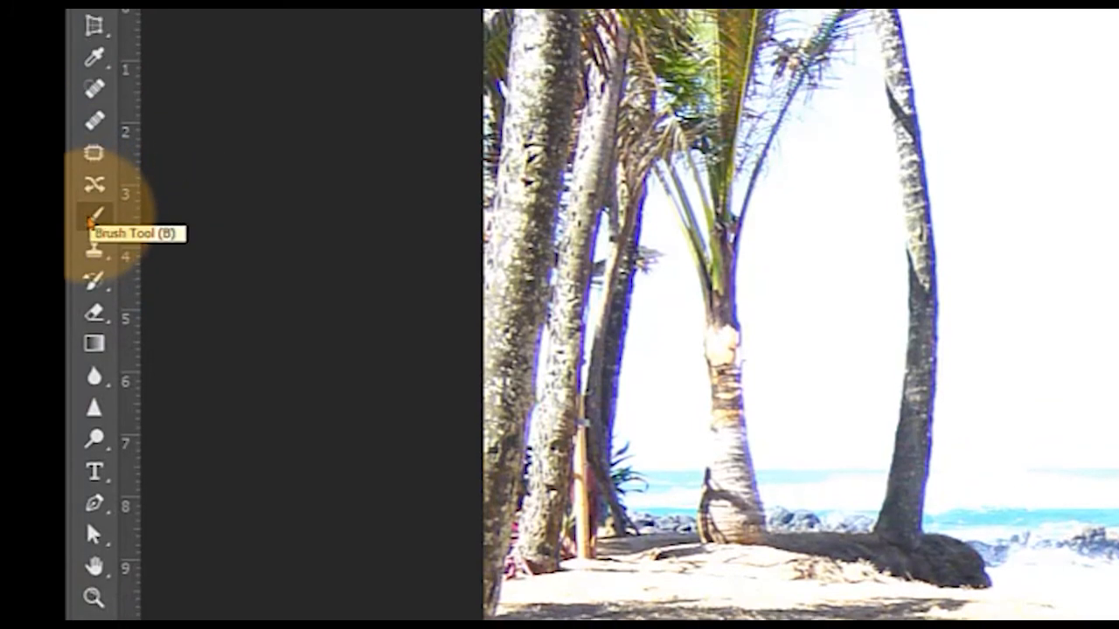
left_click(90, 219)
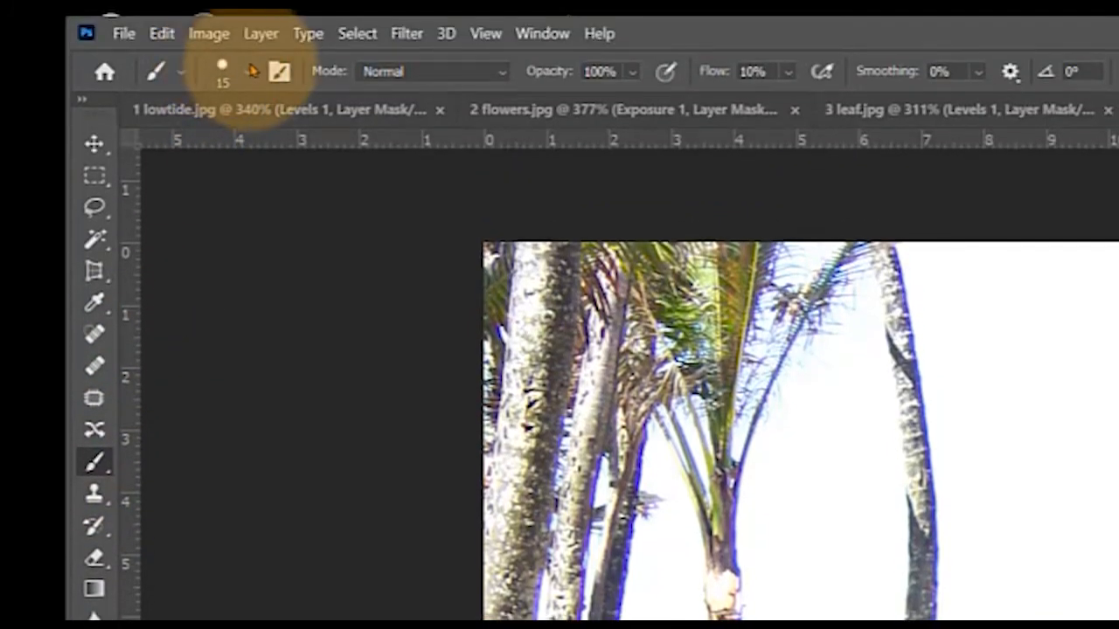
- Set the brush size to about 78 px and its hardness to 67%
left_click(252, 71)
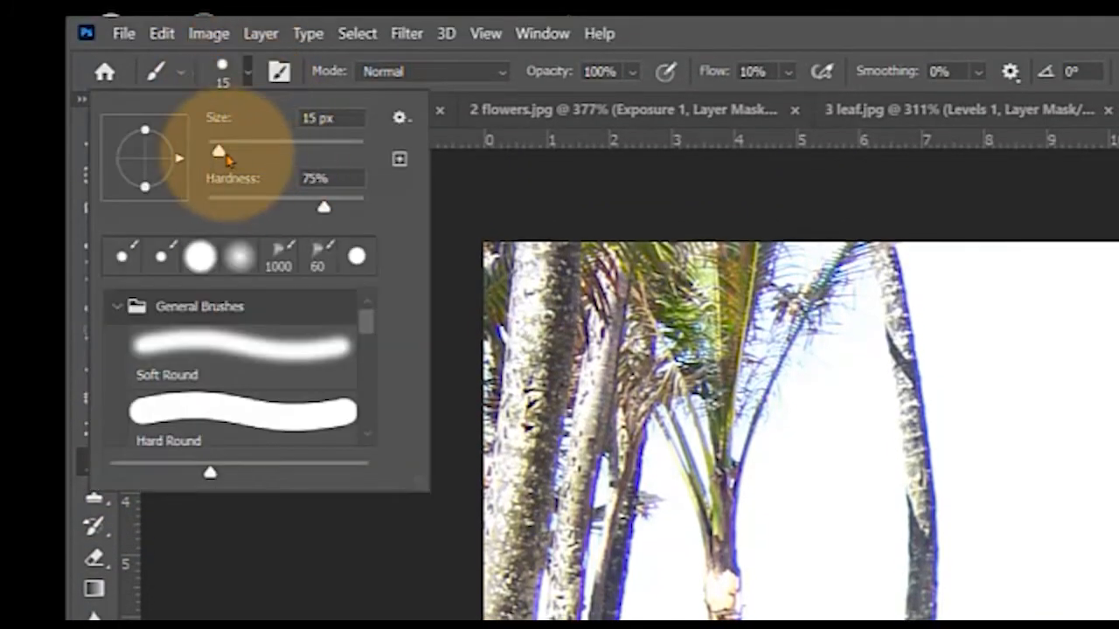
left_click_drag(220, 149, 261, 150)
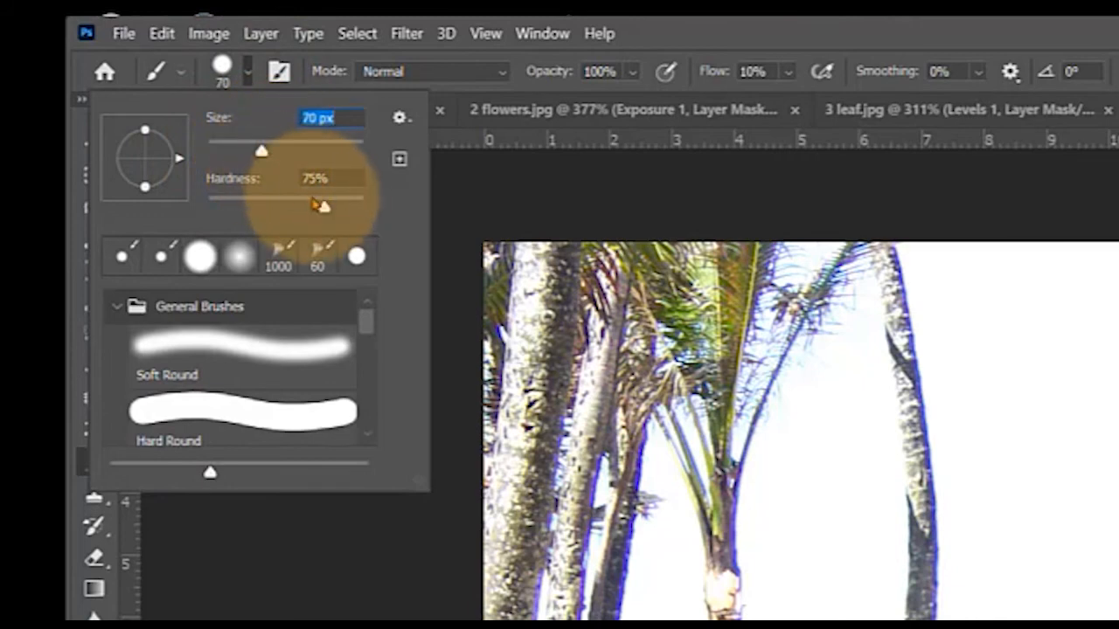
left_click_drag(324, 207, 312, 209)
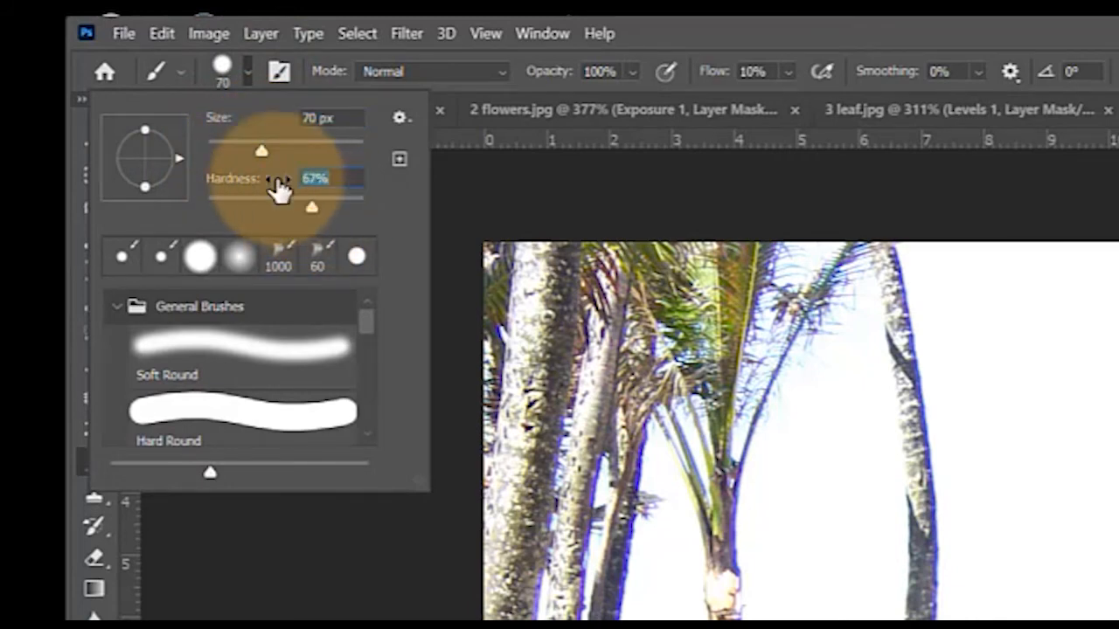
left_click_drag(260, 150, 269, 154)
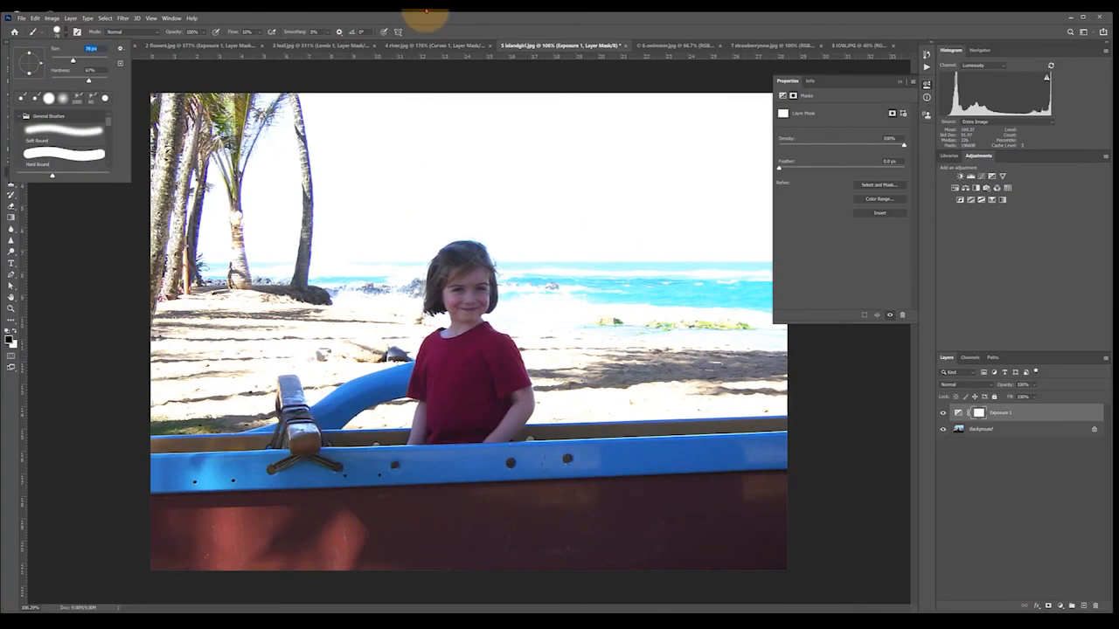
left_click(425, 16)
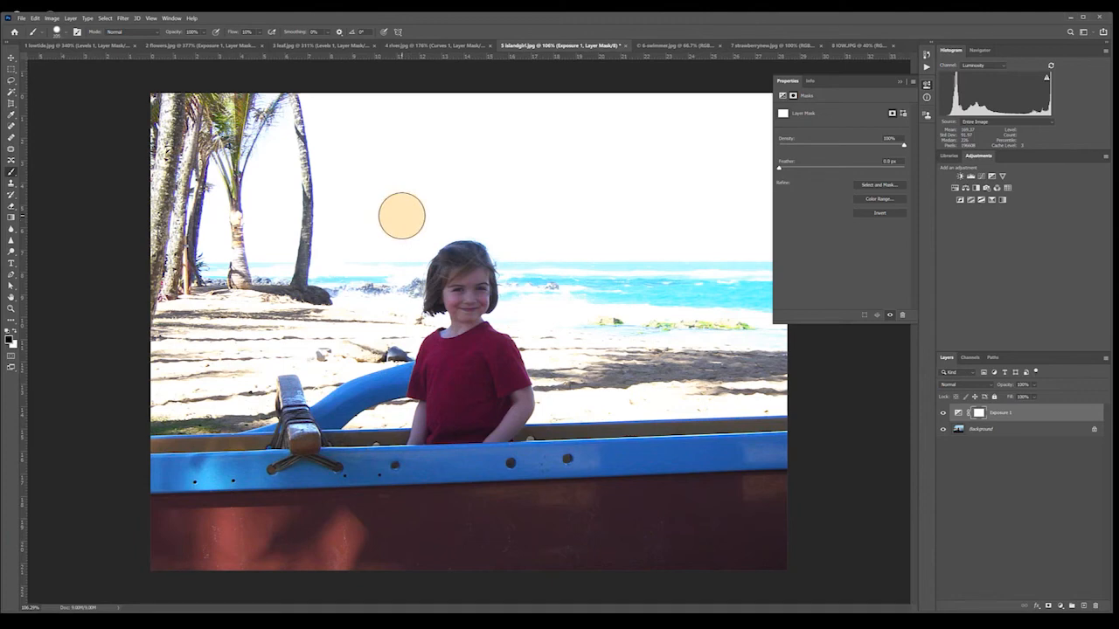
- Paint black on the Exposure mask over the sky, palm trees, and the sea and sand around the girl to restore the background
mouse_move(153, 109)
left_mouse_down()
mouse_move(820, 102)
mouse_move(639, 116)
mouse_move(154, 119)
mouse_move(621, 124)
mouse_move(807, 144)
mouse_move(125, 155)
left_mouse_up()
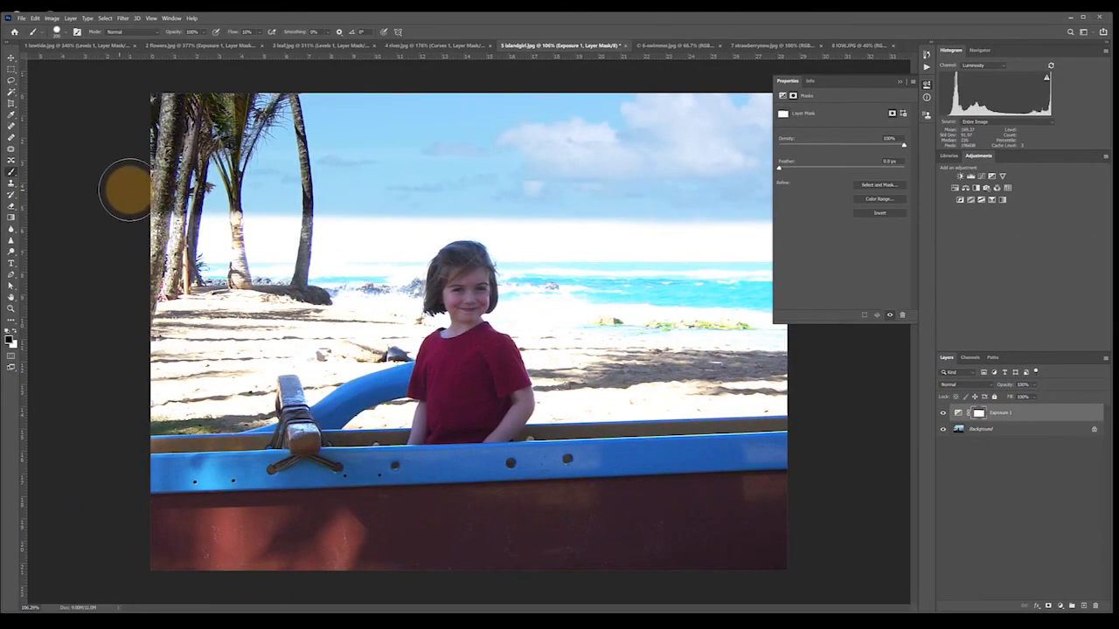
mouse_move(126, 190)
left_mouse_down()
mouse_move(333, 207)
mouse_move(358, 229)
mouse_move(290, 258)
mouse_move(139, 234)
mouse_move(237, 250)
mouse_move(178, 294)
mouse_move(178, 381)
mouse_move(155, 397)
mouse_move(173, 401)
mouse_move(205, 389)
mouse_move(255, 336)
mouse_move(307, 326)
mouse_move(411, 209)
mouse_move(496, 199)
mouse_move(584, 269)
mouse_move(662, 249)
mouse_move(787, 244)
mouse_move(557, 234)
left_mouse_up()
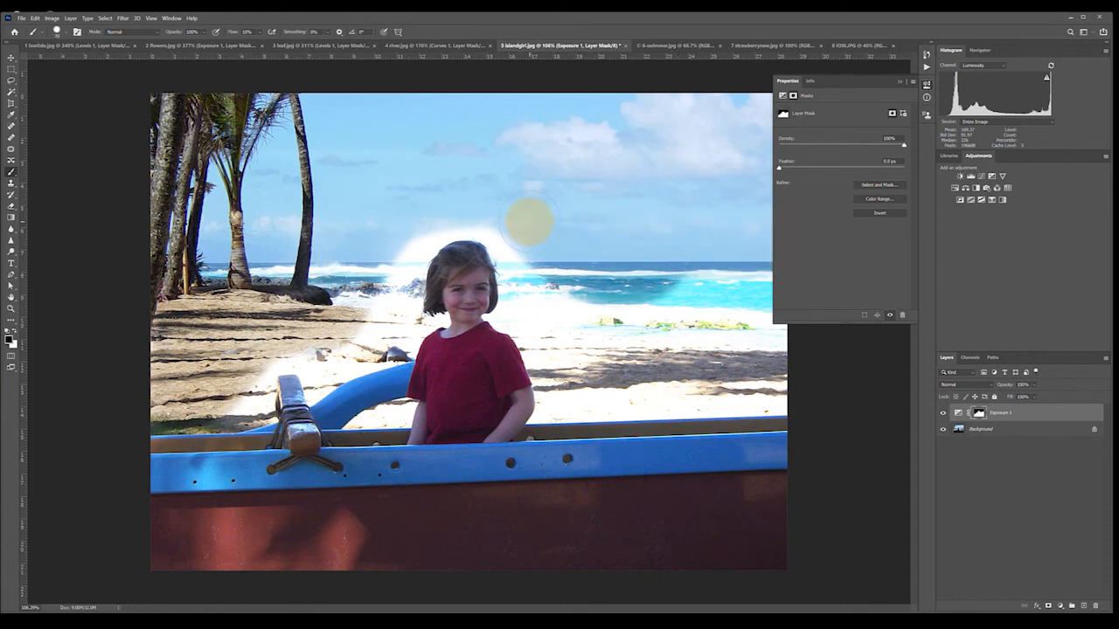
scroll(504, 305, "up", 5)
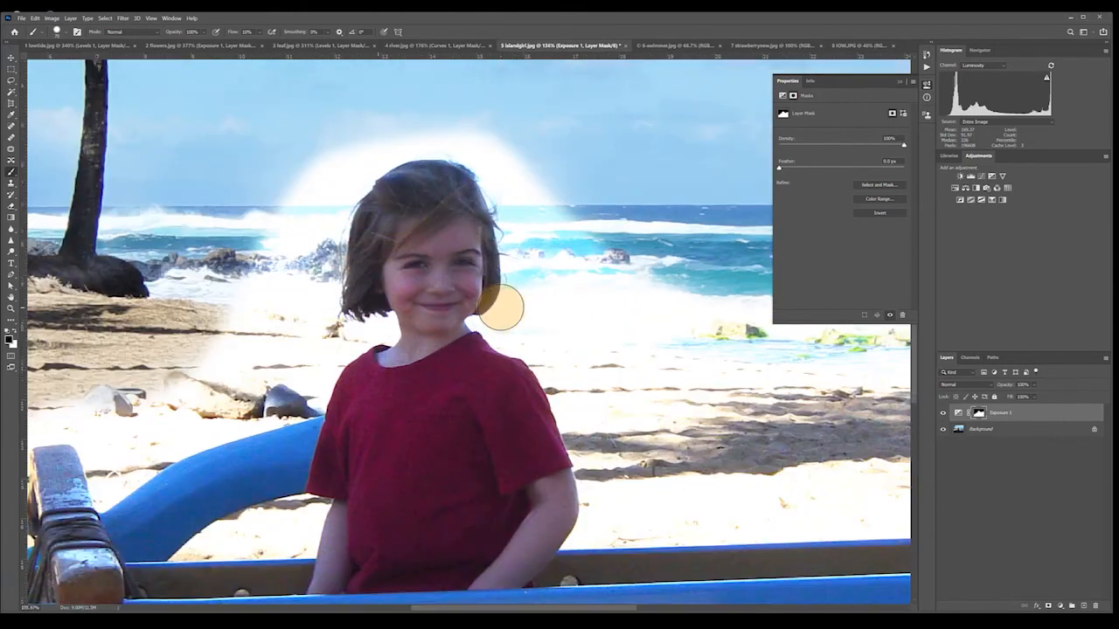
mouse_move(511, 304)
left_mouse_down()
mouse_move(542, 253)
mouse_move(542, 349)
mouse_move(602, 405)
mouse_move(665, 604)
left_mouse_up()
mouse_move(553, 203)
left_mouse_down()
mouse_move(621, 260)
mouse_move(662, 213)
mouse_move(639, 138)
mouse_move(697, 463)
mouse_move(650, 387)
mouse_move(519, 362)
mouse_move(504, 332)
mouse_move(580, 388)
mouse_move(587, 344)
mouse_move(545, 317)
mouse_move(524, 322)
left_mouse_up()
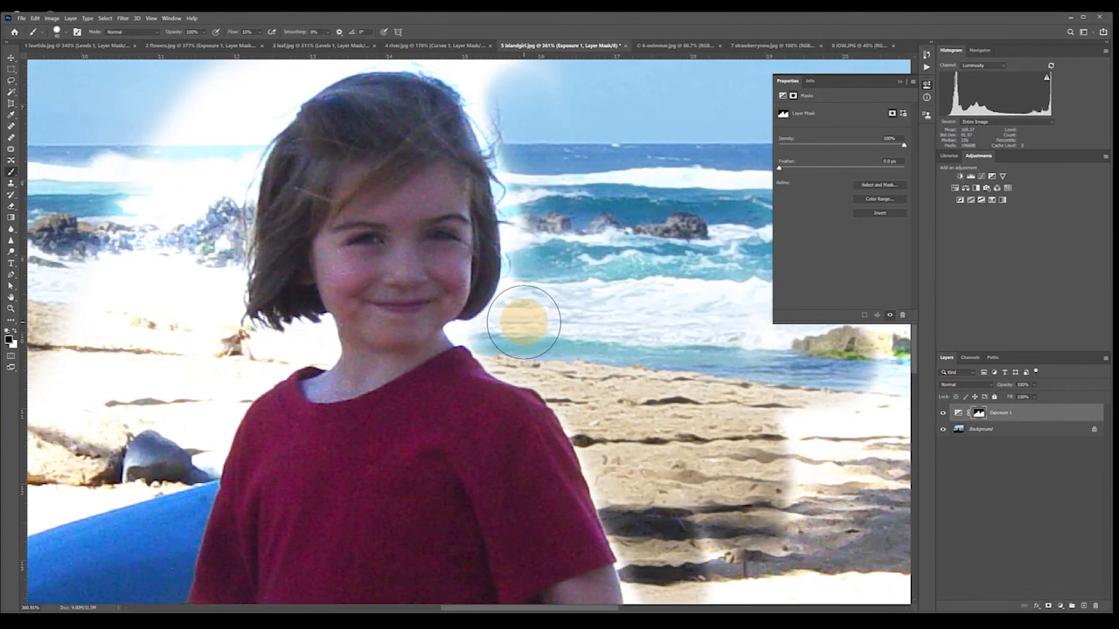
- Shrink the brush and paint black on the mask closely along the neck and hair edge facing the open sea
key("bracketleft")
key("bracketleft")
key("bracketleft")
key("bracketleft")
key("bracketleft")
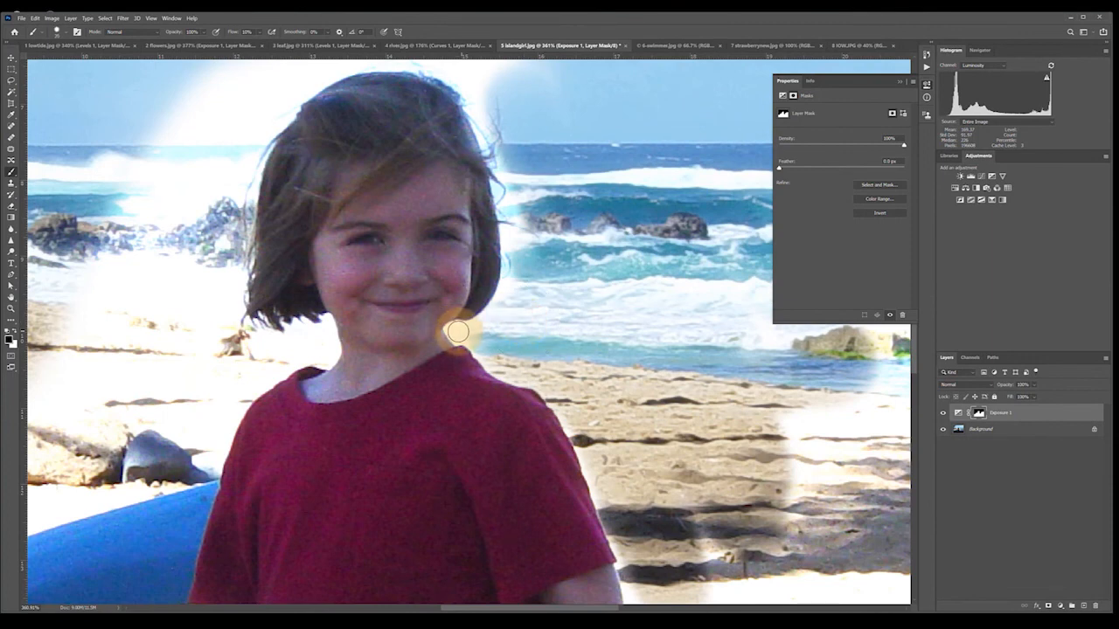
mouse_move(457, 332)
left_mouse_down()
mouse_move(487, 326)
mouse_move(517, 287)
mouse_move(493, 167)
mouse_move(532, 246)
mouse_move(514, 196)
mouse_move(519, 250)
mouse_move(496, 316)
mouse_move(513, 247)
mouse_move(514, 157)
left_mouse_up()
scroll(507, 271, "down", 3)
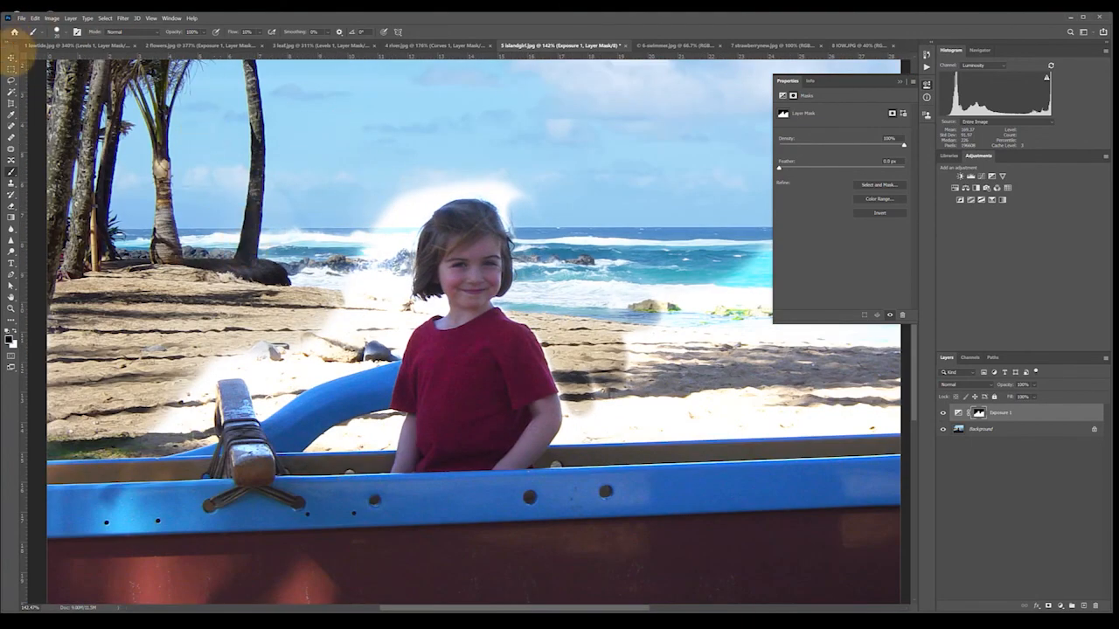
- Make white the foreground color and brush the letters HI on the mask in the sky above the girl
left_click(12, 57)
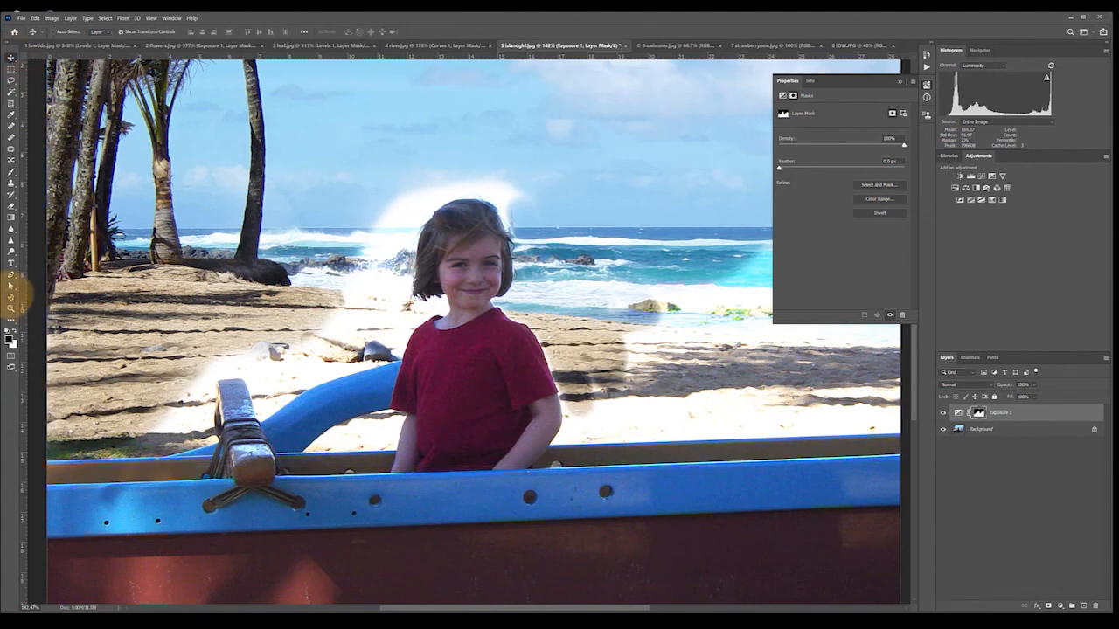
left_click(11, 297)
left_click_drag(102, 86, 152, 190)
left_click(11, 171)
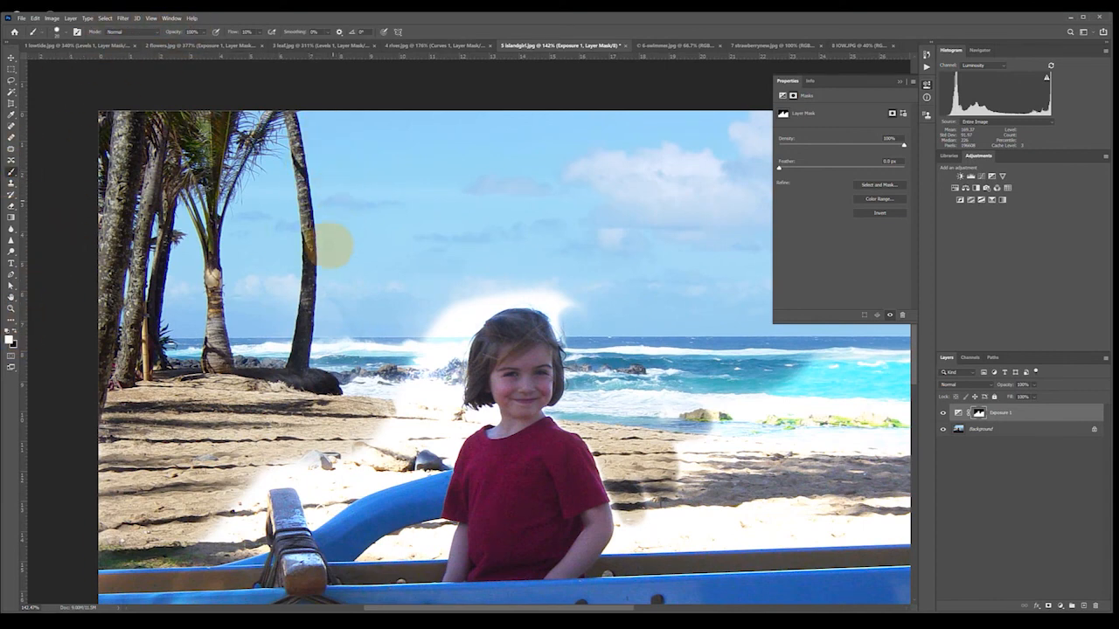
left_click_drag(417, 153, 437, 254)
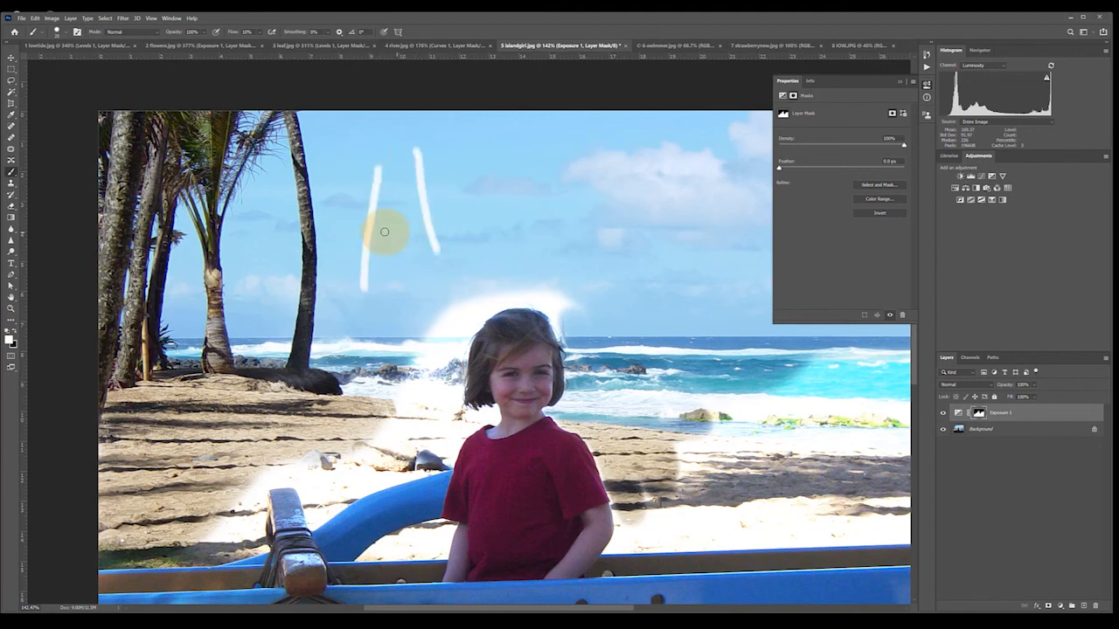
left_click_drag(373, 230, 441, 201)
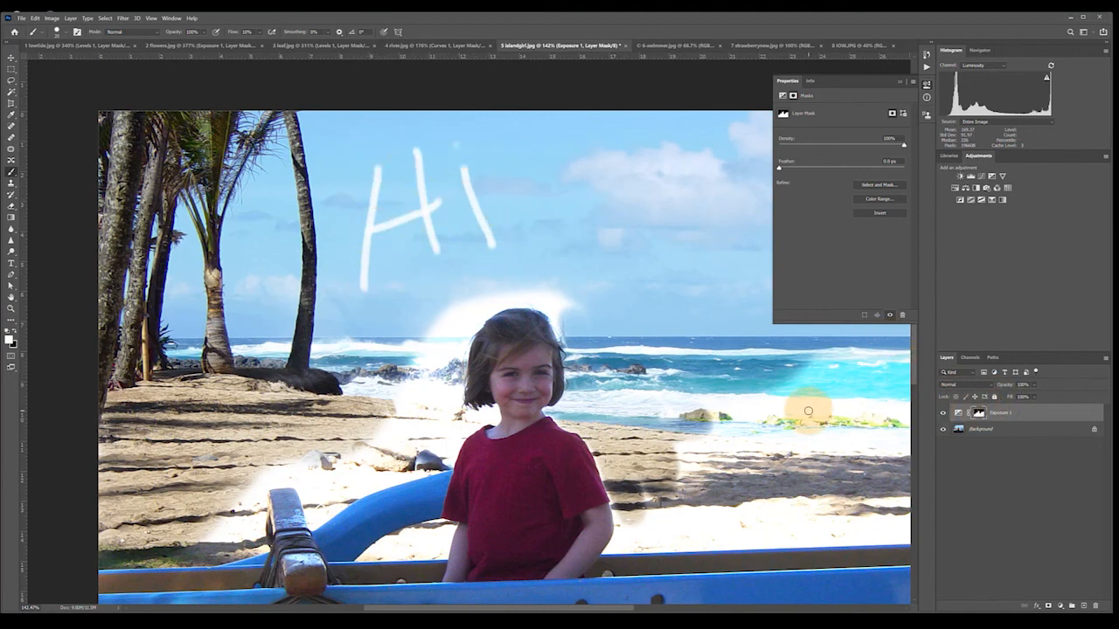
- Undo the white HI strokes in the sky
key("ctrl+z")
key("ctrl+z")
key("ctrl+z")
key("ctrl+z")
key("ctrl+z")
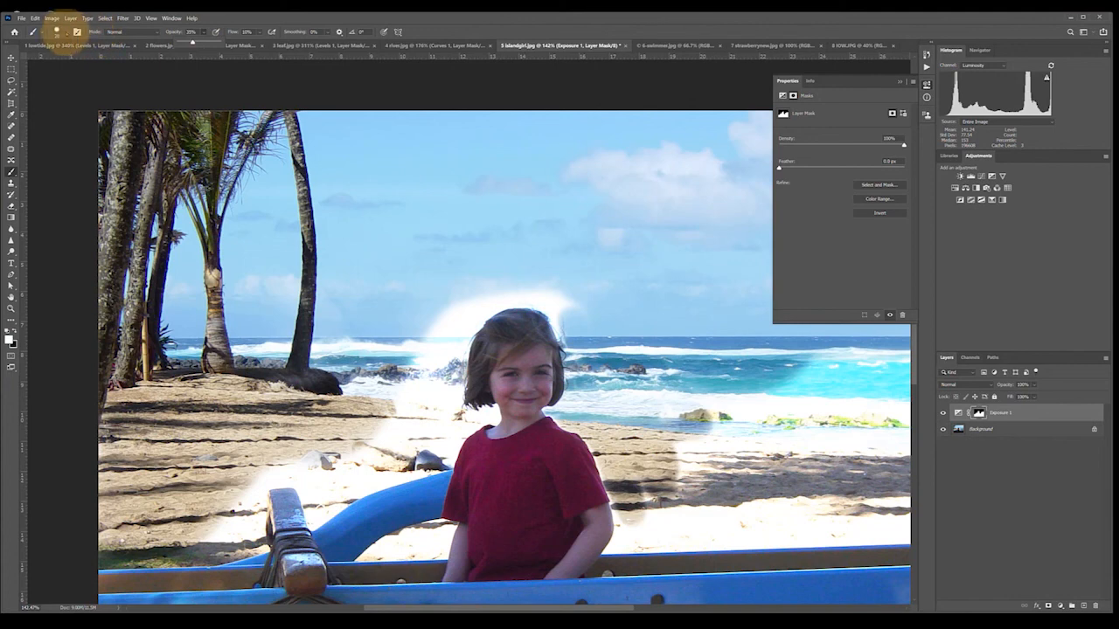
- Paint white at reduced brush opacity on the mask over the palm trunks to partly lighten them
left_click(57, 32)
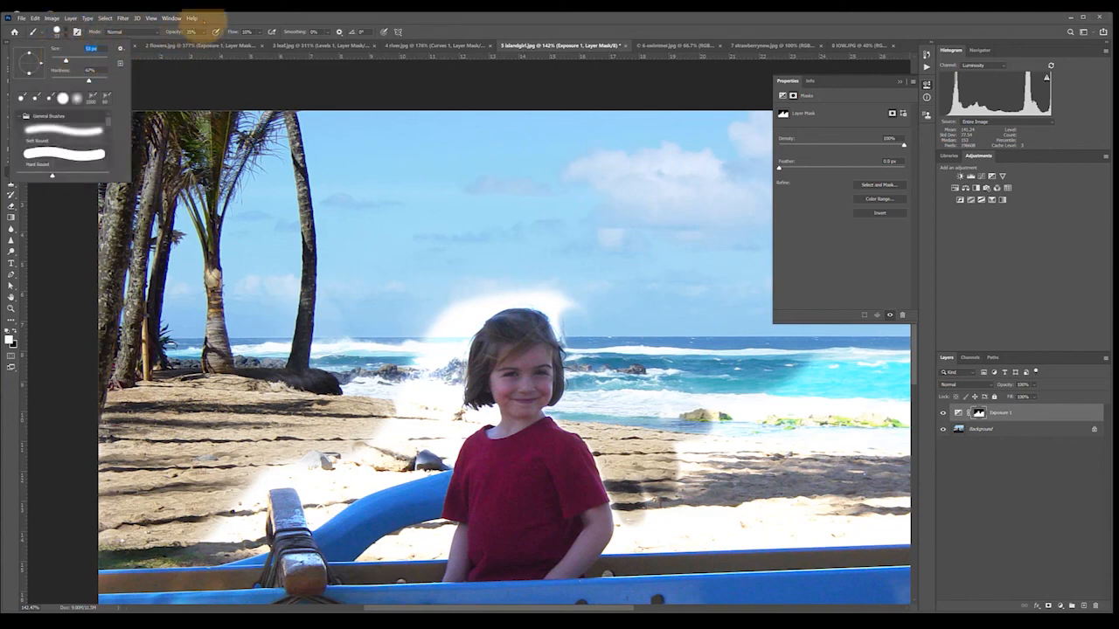
left_click(211, 14)
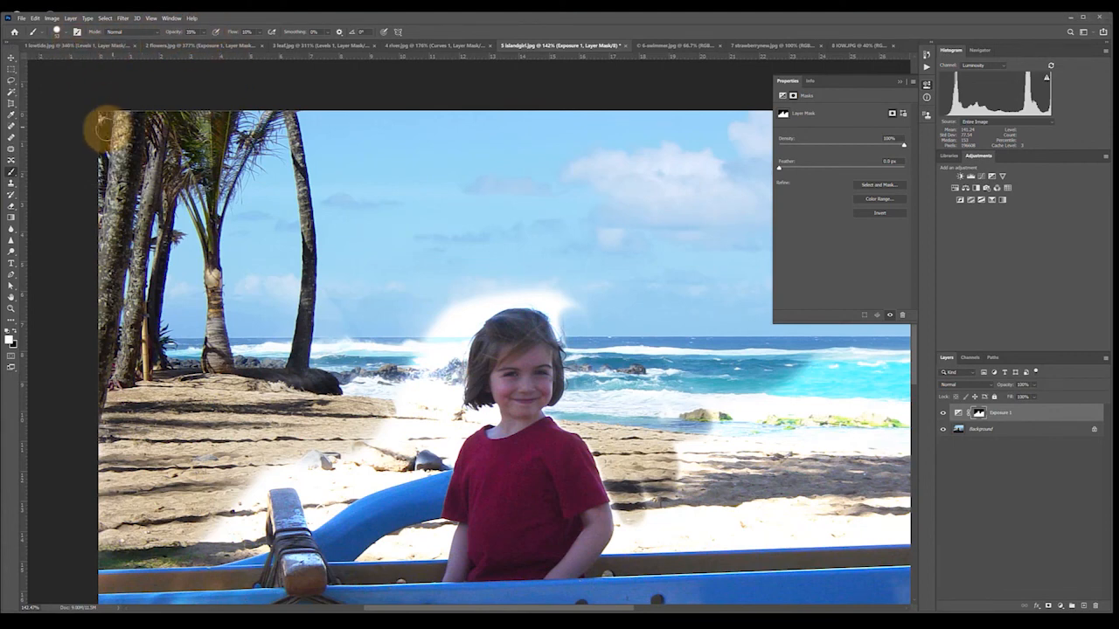
mouse_move(146, 124)
left_mouse_down()
mouse_move(301, 108)
mouse_move(103, 132)
mouse_move(236, 129)
mouse_move(86, 163)
mouse_move(121, 172)
mouse_move(107, 192)
mouse_move(144, 214)
left_mouse_up()
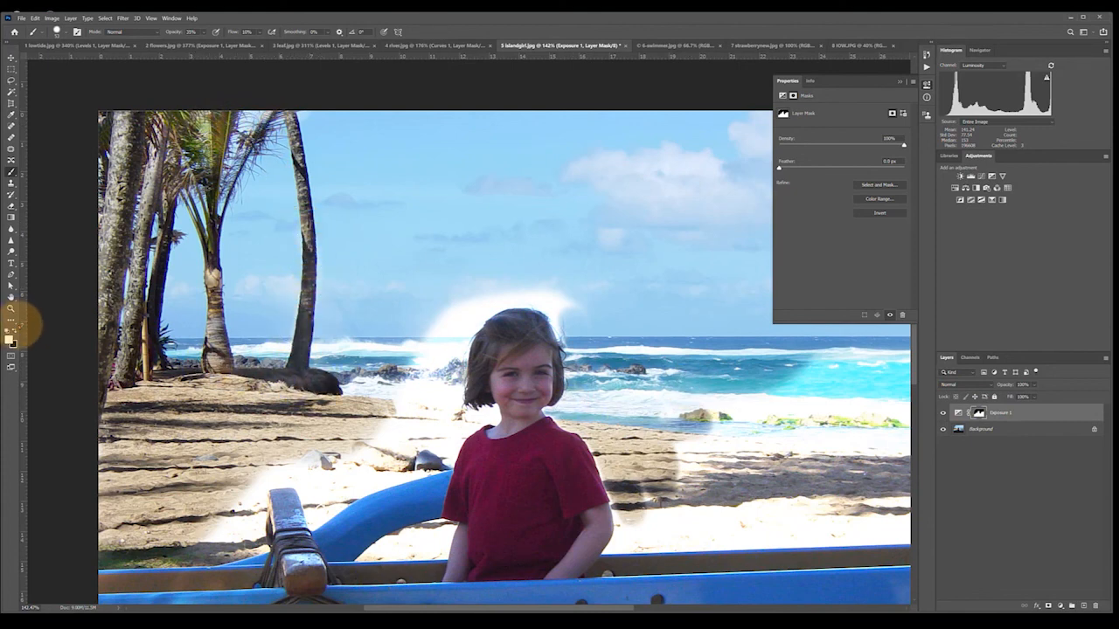
- Make black the foreground color, restore brush opacity to 100%, and paint the mask over the sea, rocks, sand and canoe post beside the girl
left_click(14, 331)
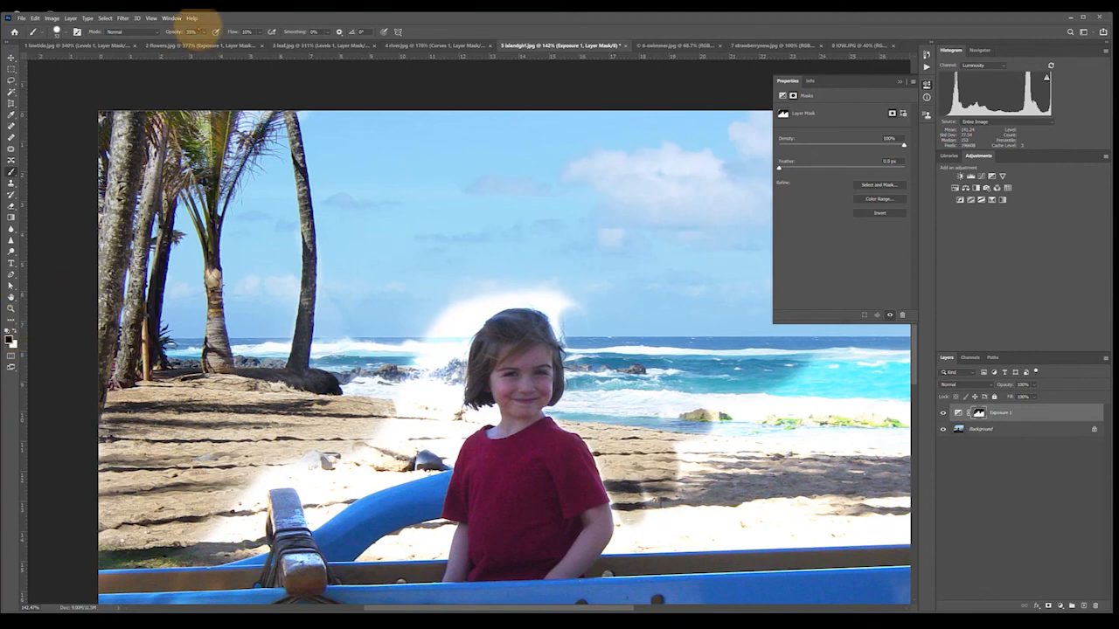
left_click_drag(219, 40, 282, 41)
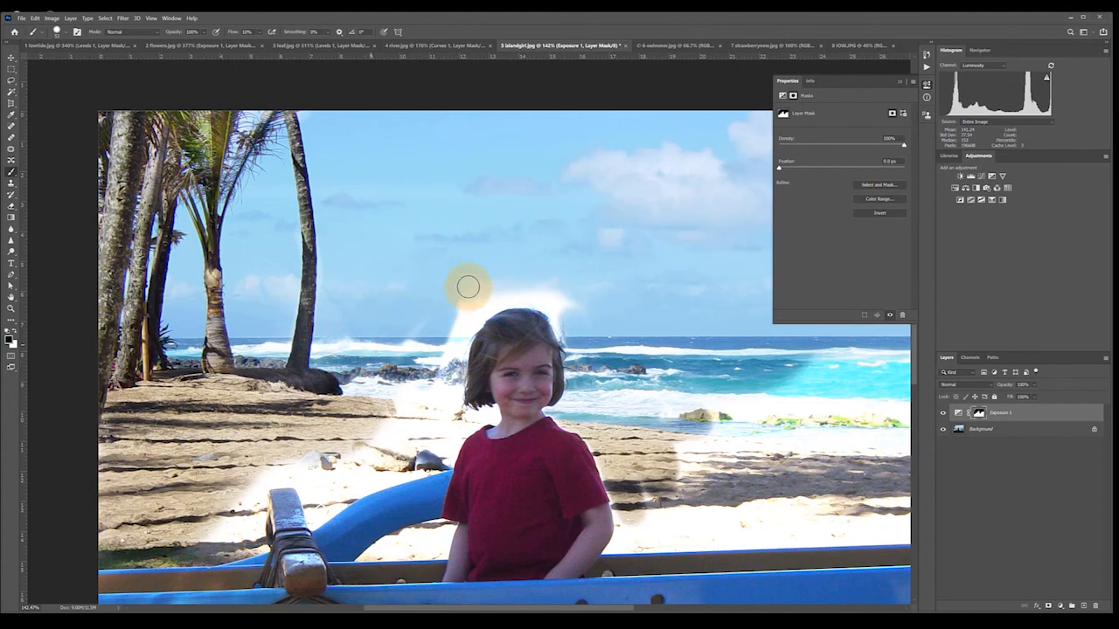
mouse_move(444, 354)
left_mouse_down()
mouse_move(396, 430)
mouse_move(392, 419)
mouse_move(324, 457)
mouse_move(276, 461)
mouse_move(328, 466)
mouse_move(345, 455)
mouse_move(343, 488)
left_mouse_up()
mouse_move(288, 518)
left_mouse_down()
mouse_move(247, 519)
mouse_move(376, 485)
mouse_move(420, 437)
mouse_move(411, 430)
left_mouse_up()
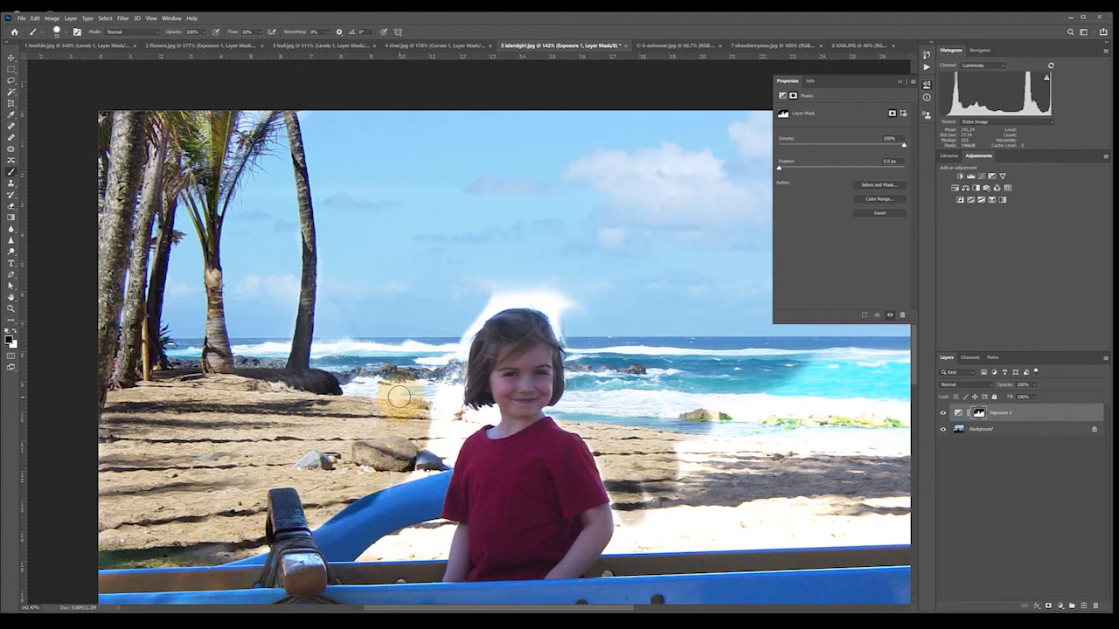
- Switch to the swimmer photo
left_click(699, 44)
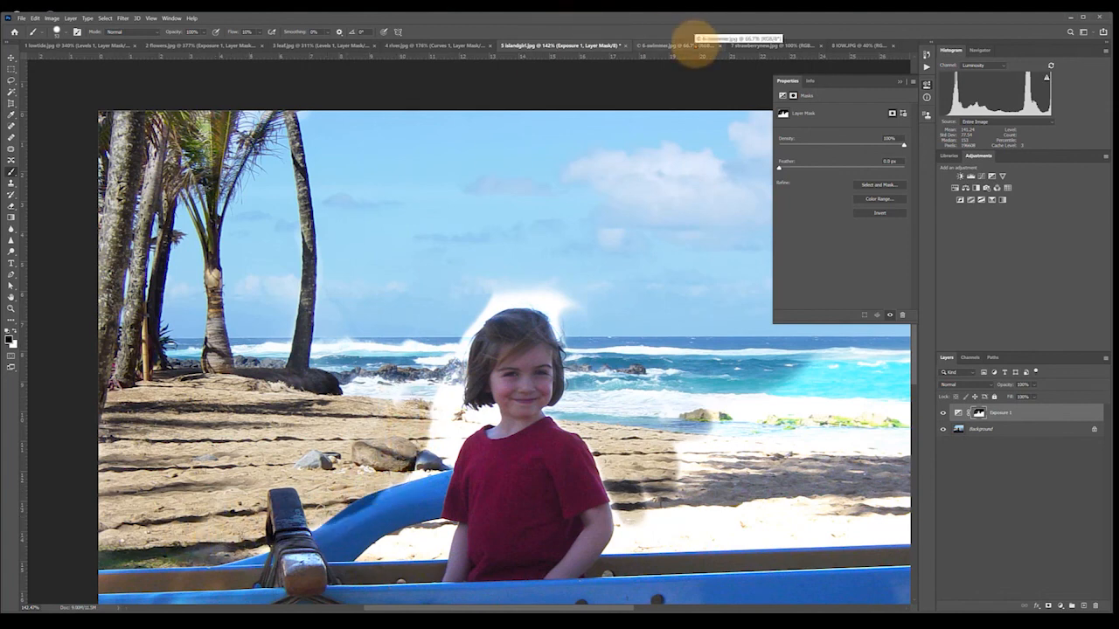